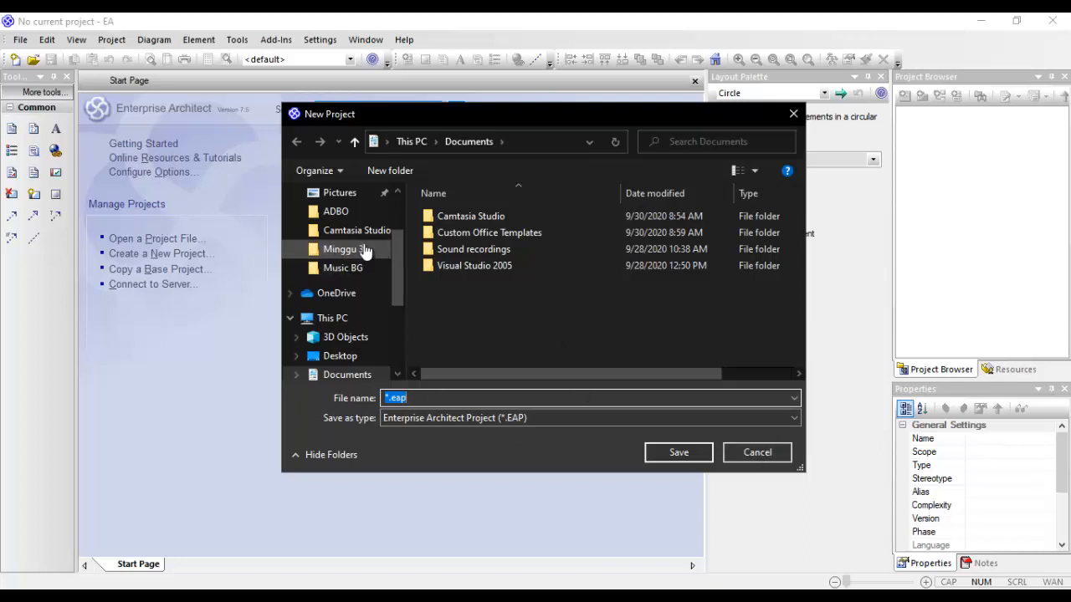
Save the new Enterprise Architect project in the Documents folder under the file name latihan.
click(461, 401)
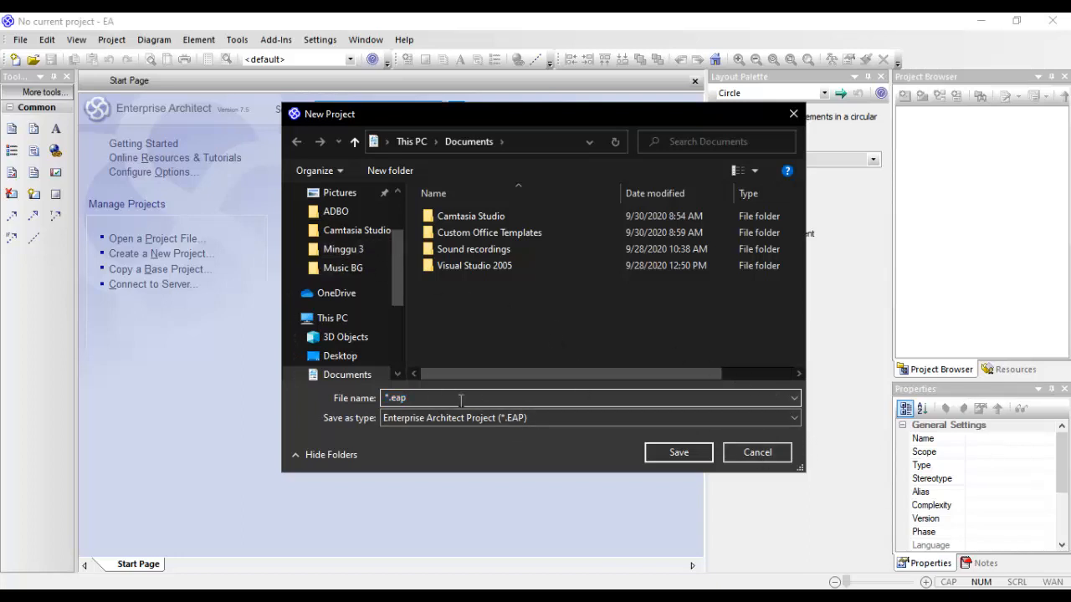
key(Delete)
text(latihan)
click(686, 453)
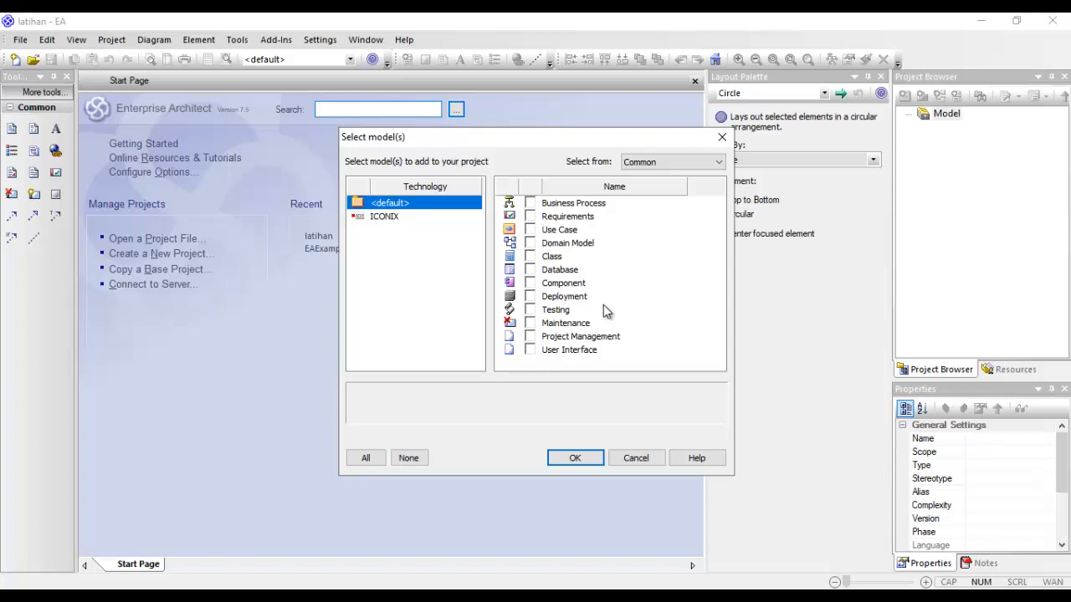
Add the Use Case, Domain Model and Class models to the new project.
click(531, 243)
click(529, 230)
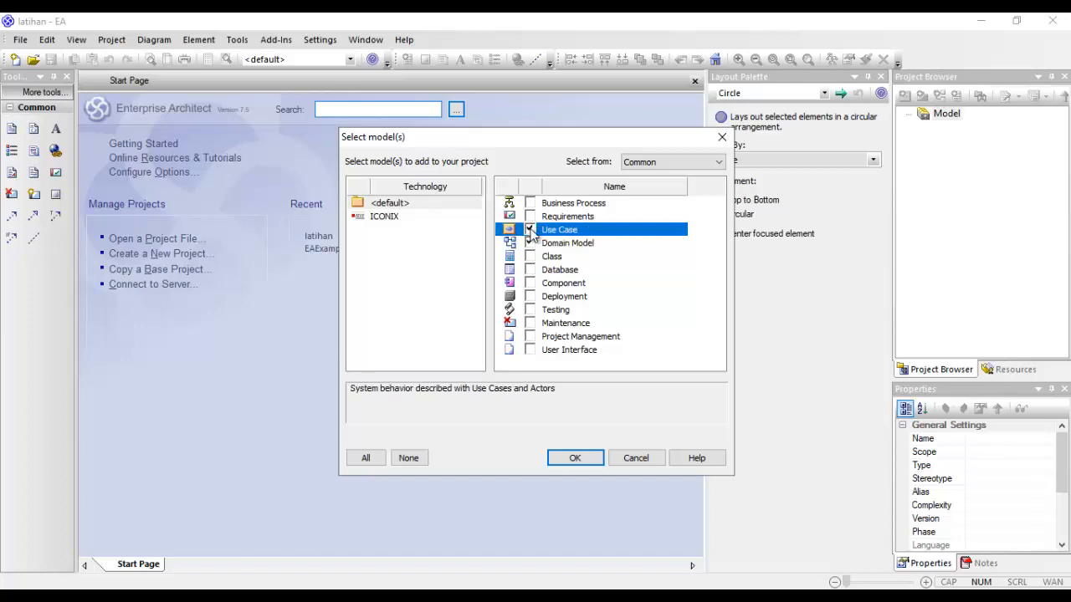
click(529, 256)
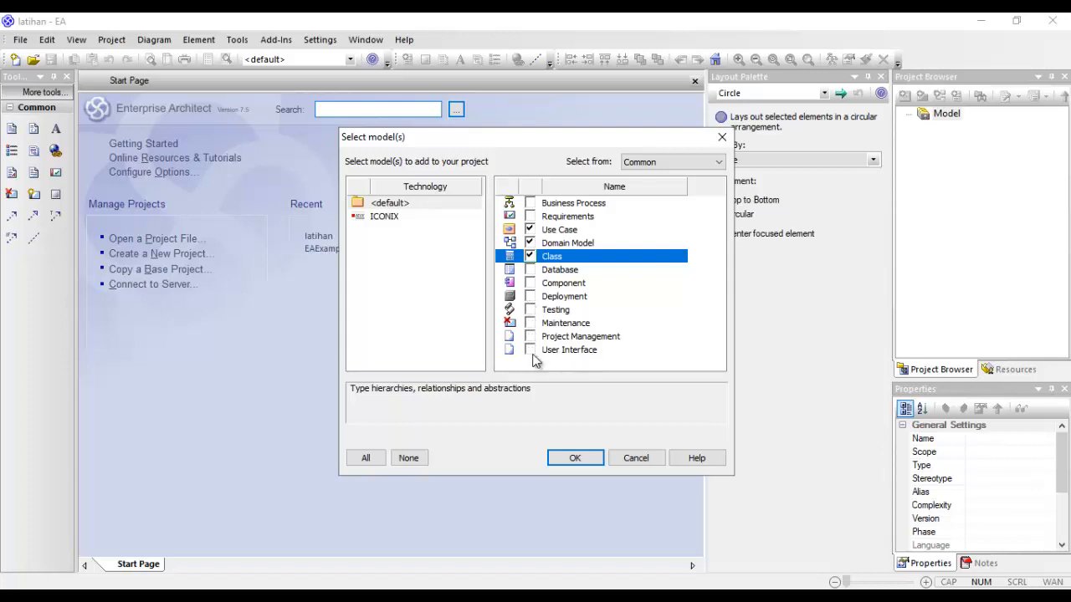
click(575, 465)
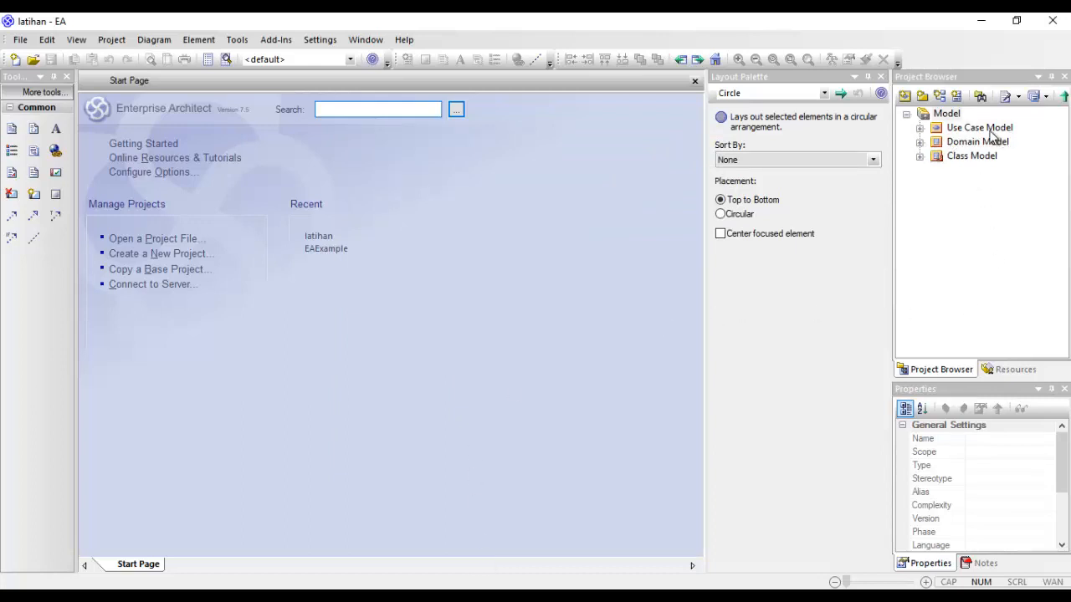
Delete all template elements from the Domain Model diagram and auto-hide the Layout Palette.
click(920, 128)
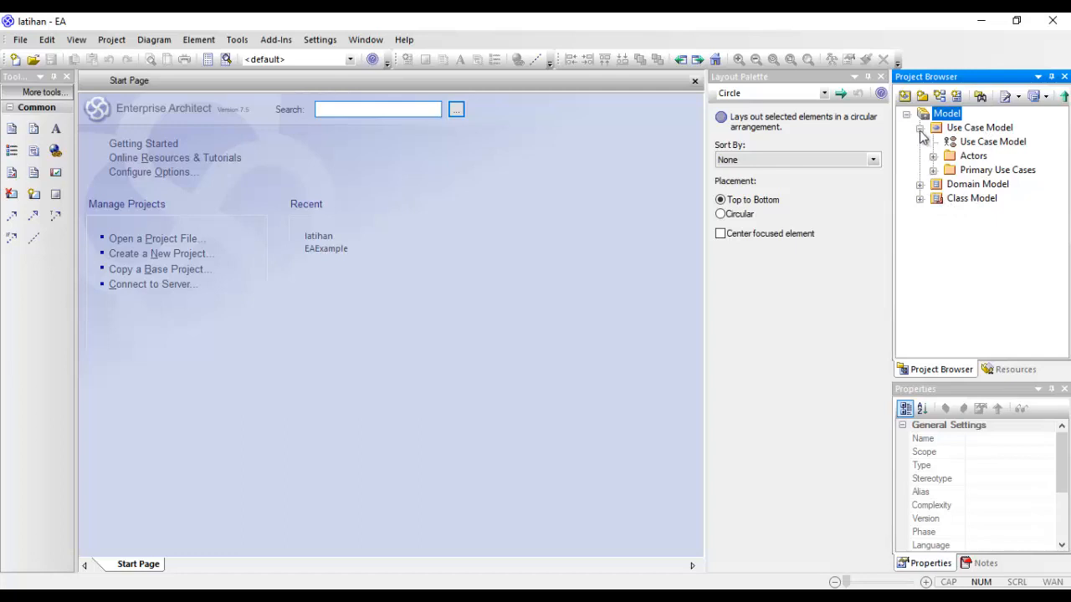
click(919, 184)
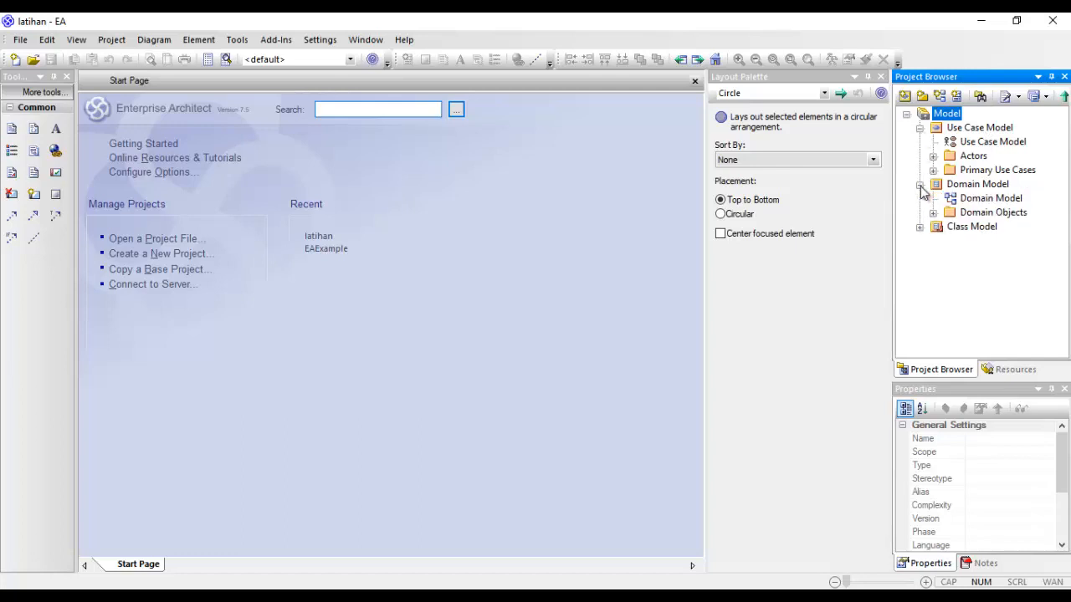
double_click(992, 201)
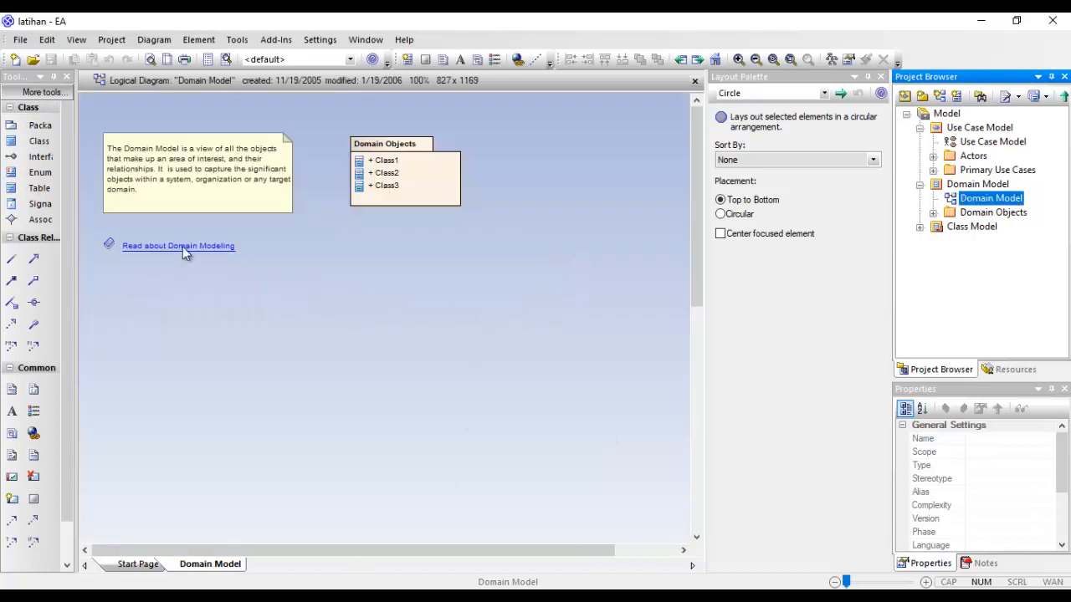
drag(87, 112, 482, 283)
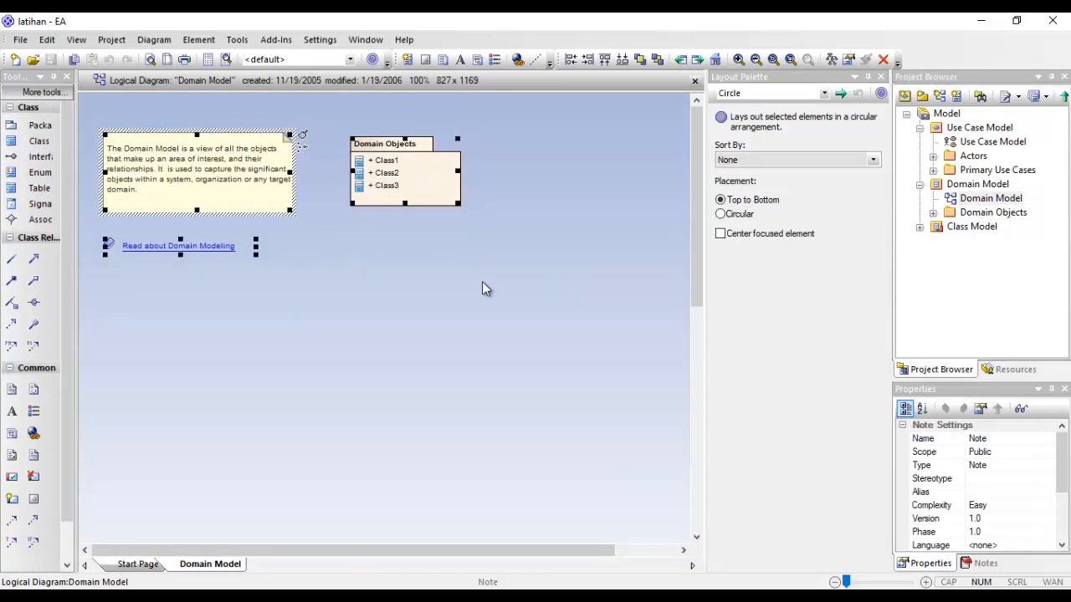
key(Delete)
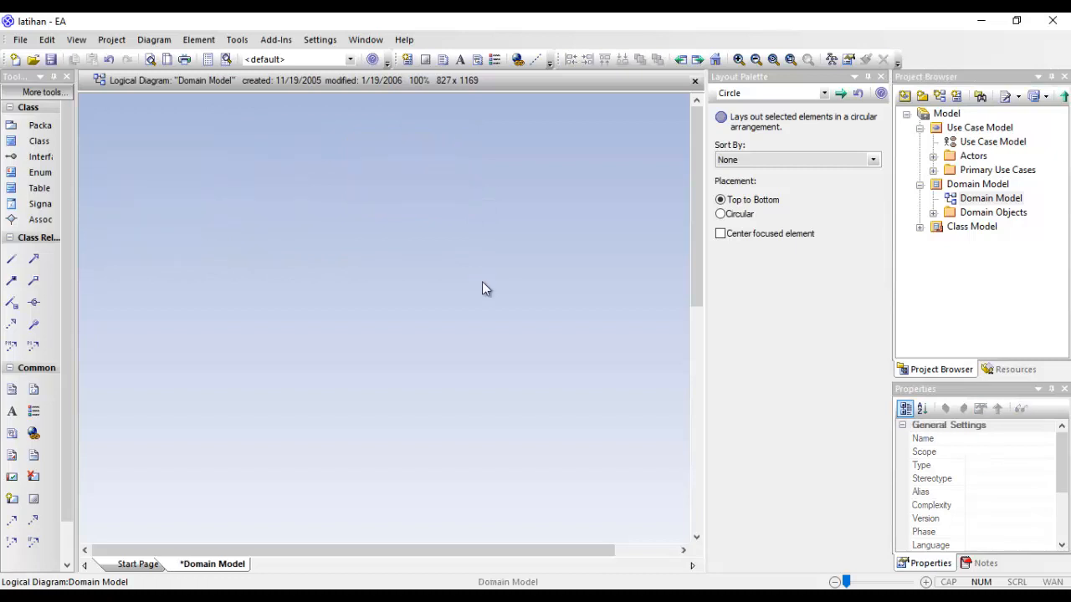
click(867, 76)
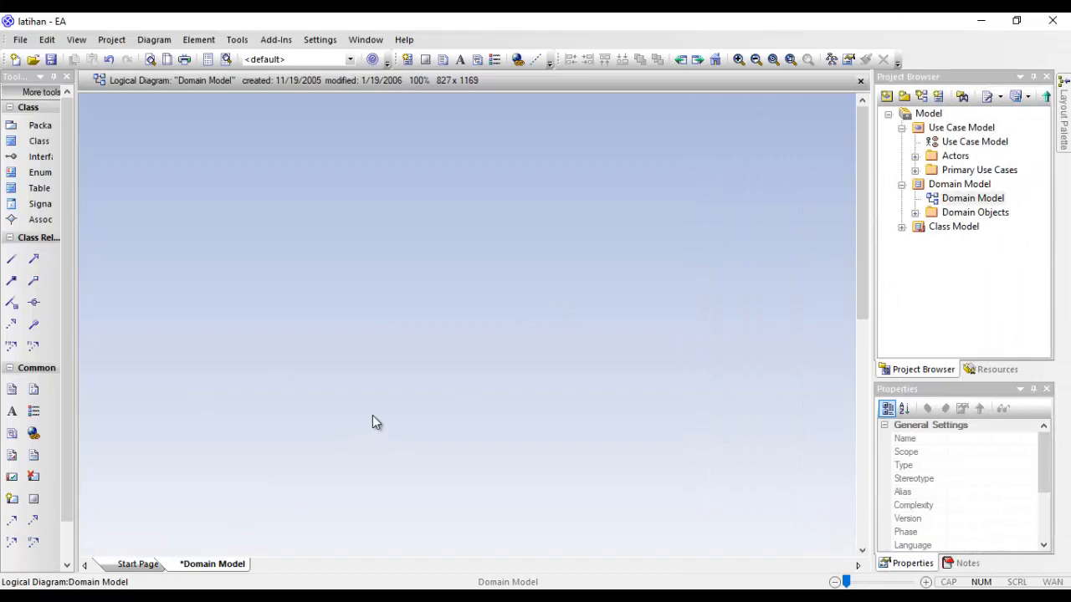
After consulting the domain model figure in Adobe Acrobat Reader, add a class named BOOK mid-diagram in Enterprise Architect and shrink it to its name compartment.
click(192, 597)
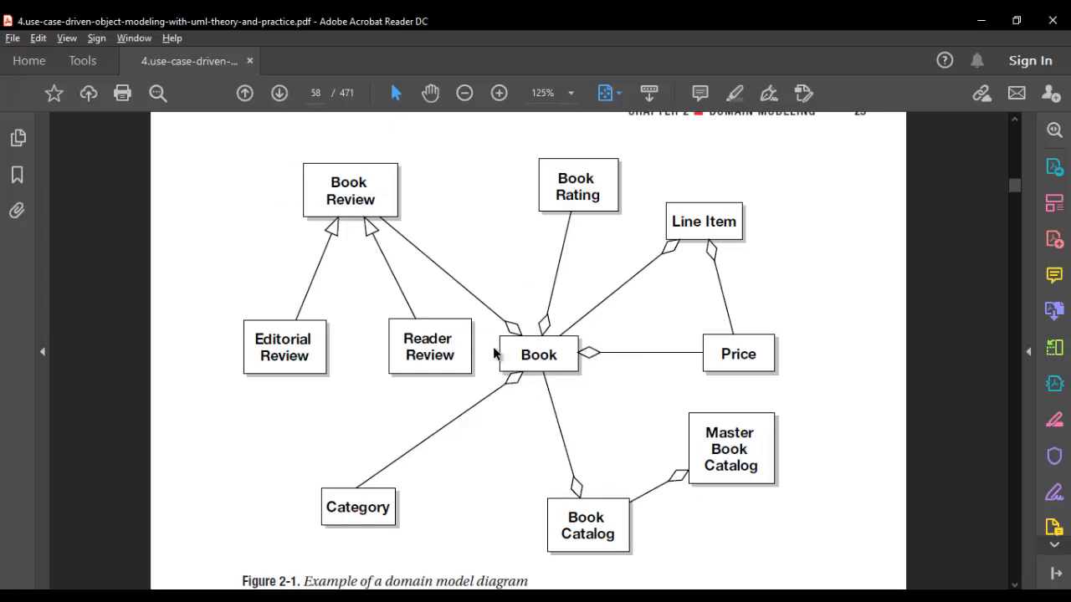
key(alt+Tab)
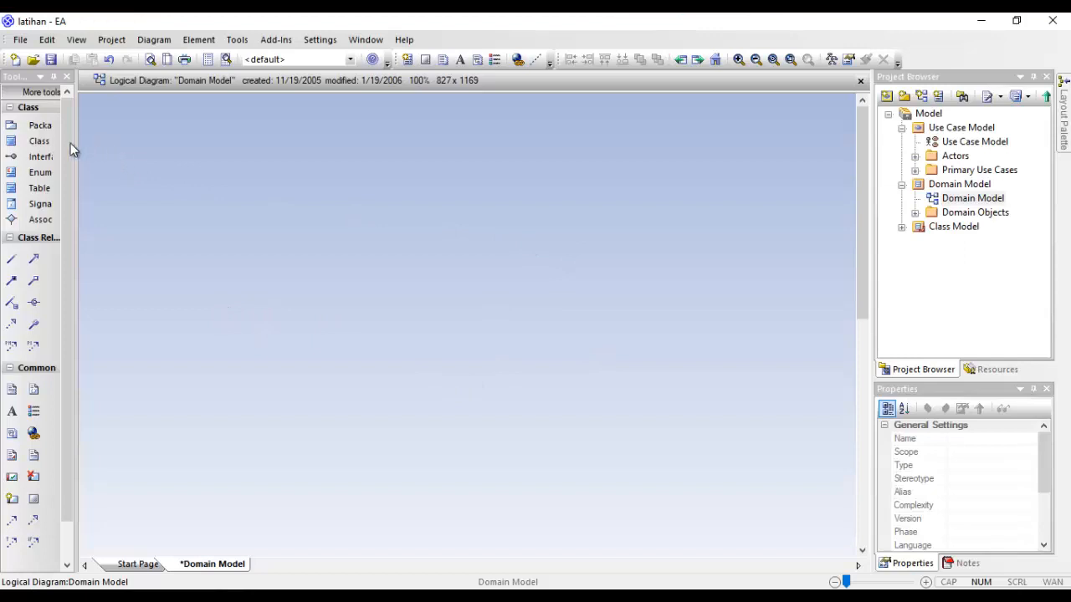
click(11, 141)
click(475, 322)
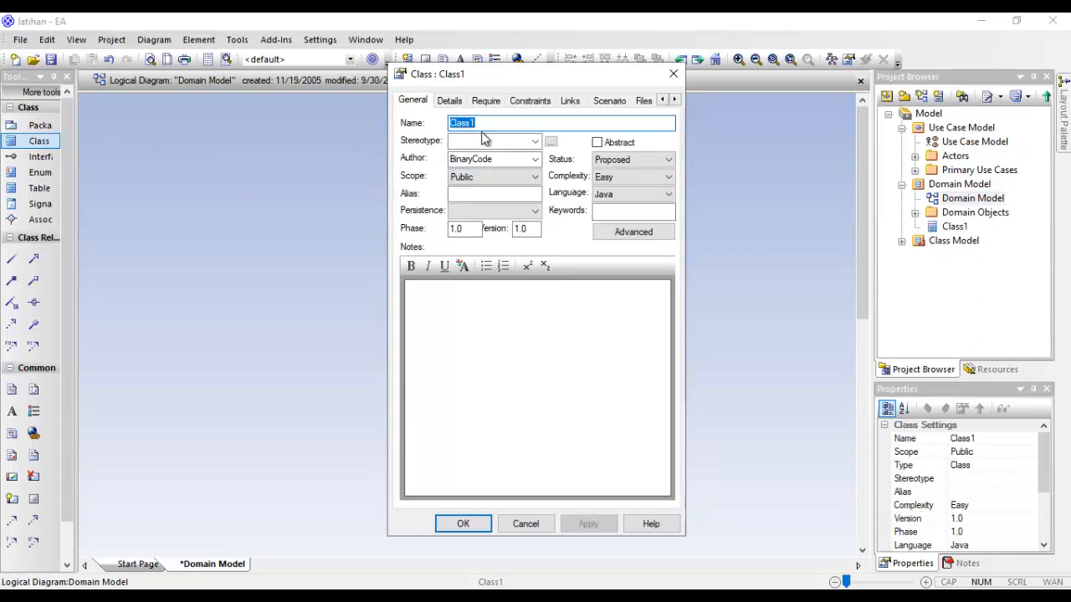
text(BOOK)
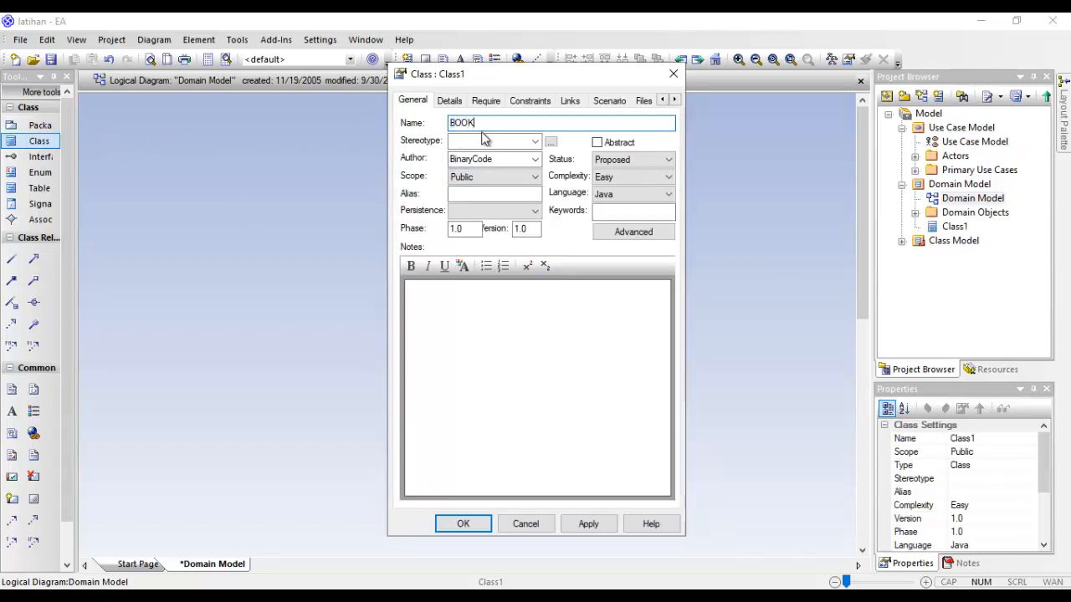
click(452, 524)
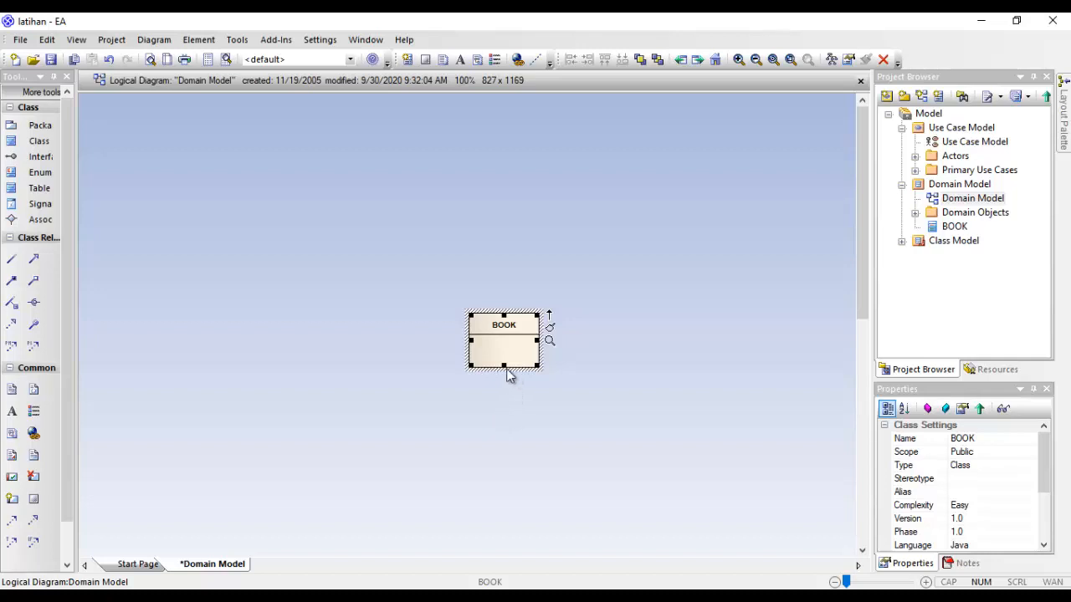
drag(504, 365, 512, 335)
click(654, 322)
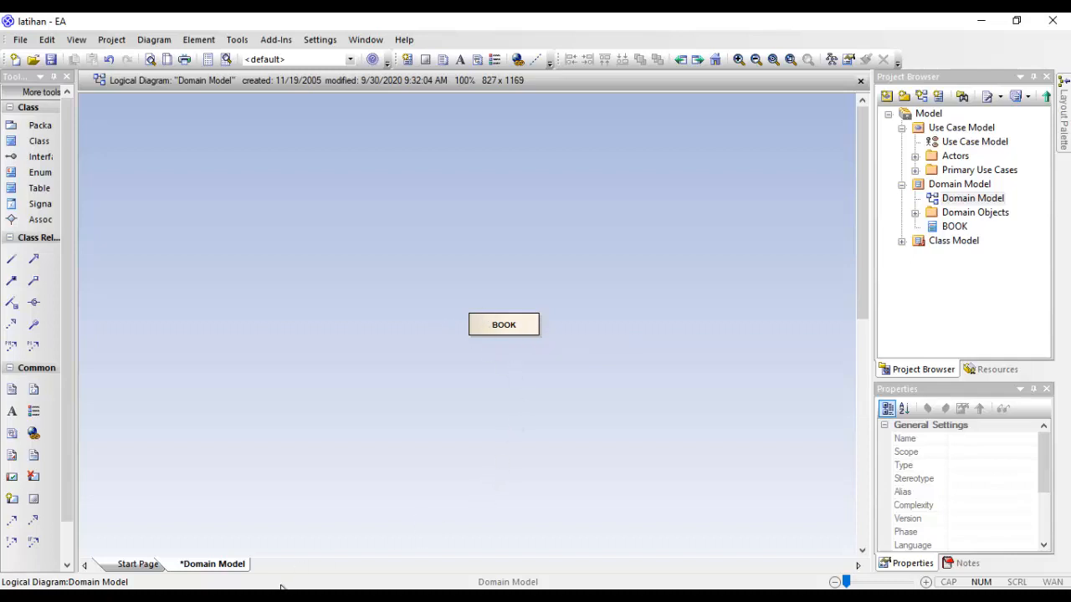
Following the PDF figure, add a class named Book Review above and left of BOOK, reduced to about 90 by 30.
key(alt+Tab)
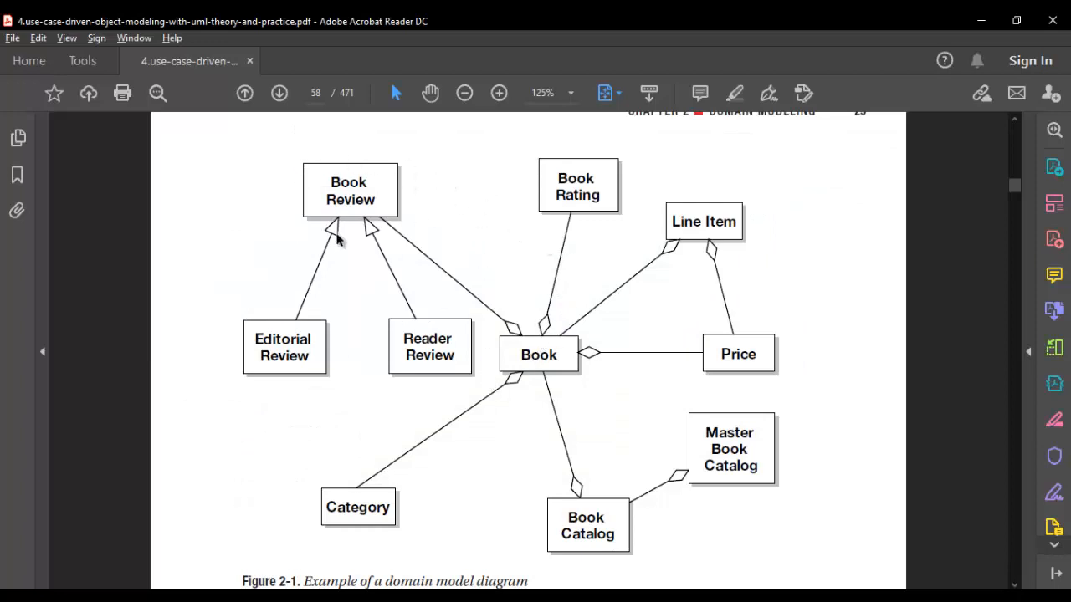
key(alt+Tab)
click(35, 141)
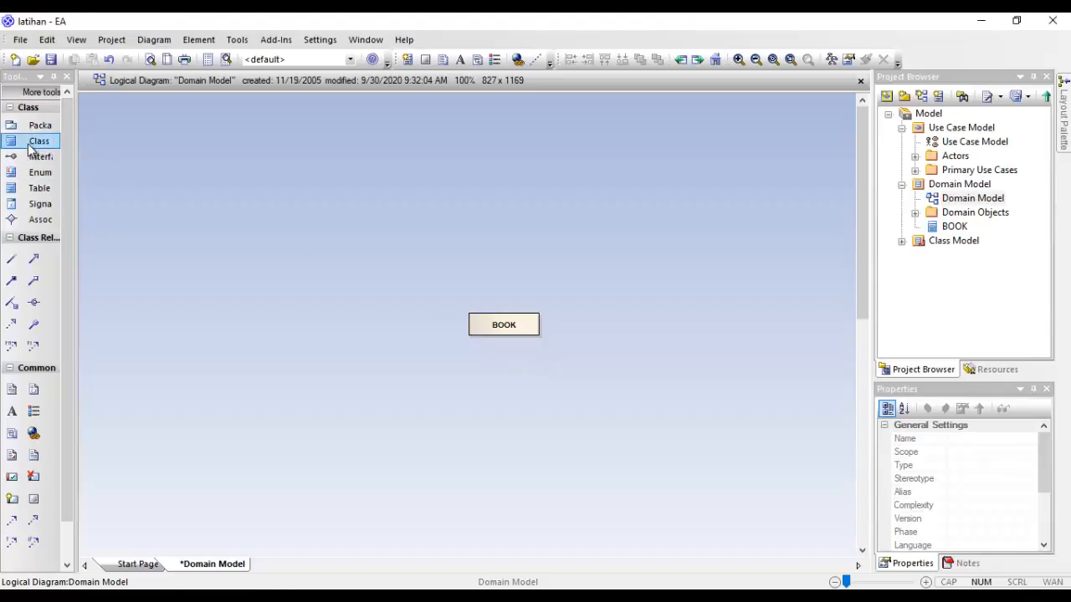
click(390, 224)
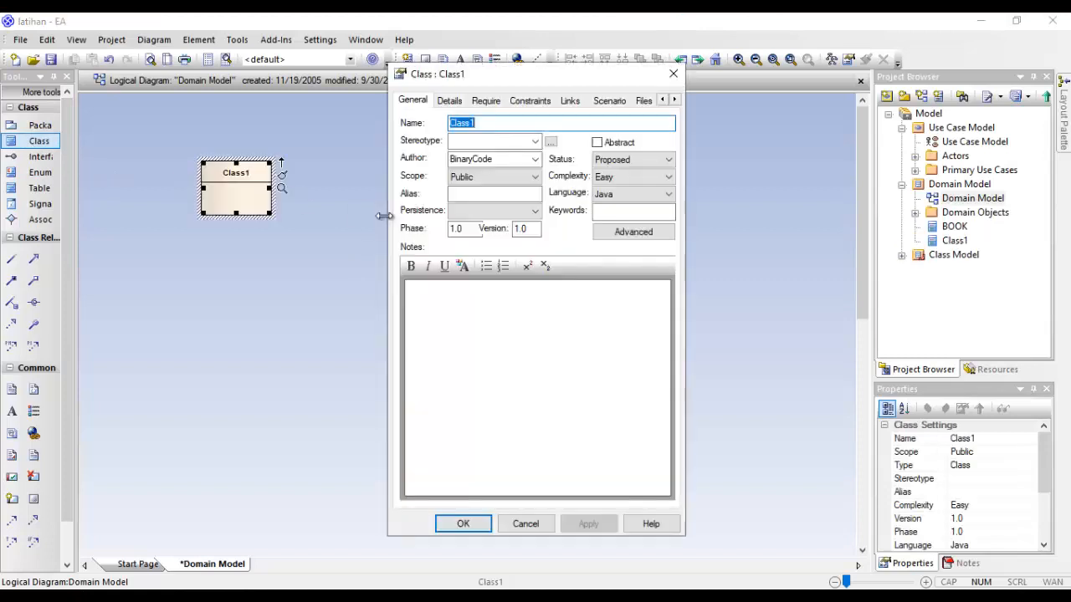
text(Book Review)
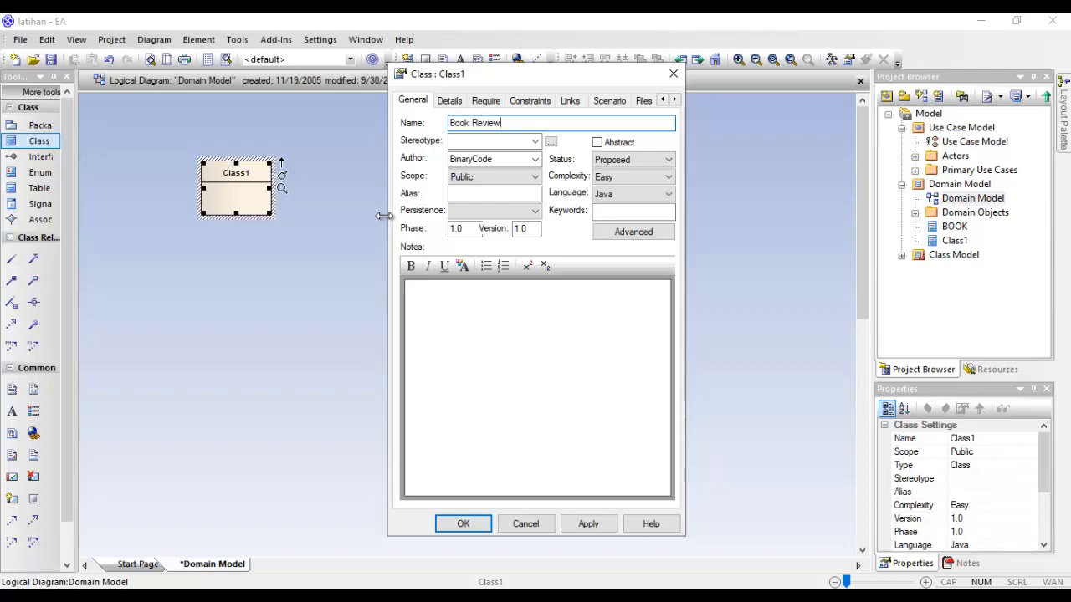
key(Return)
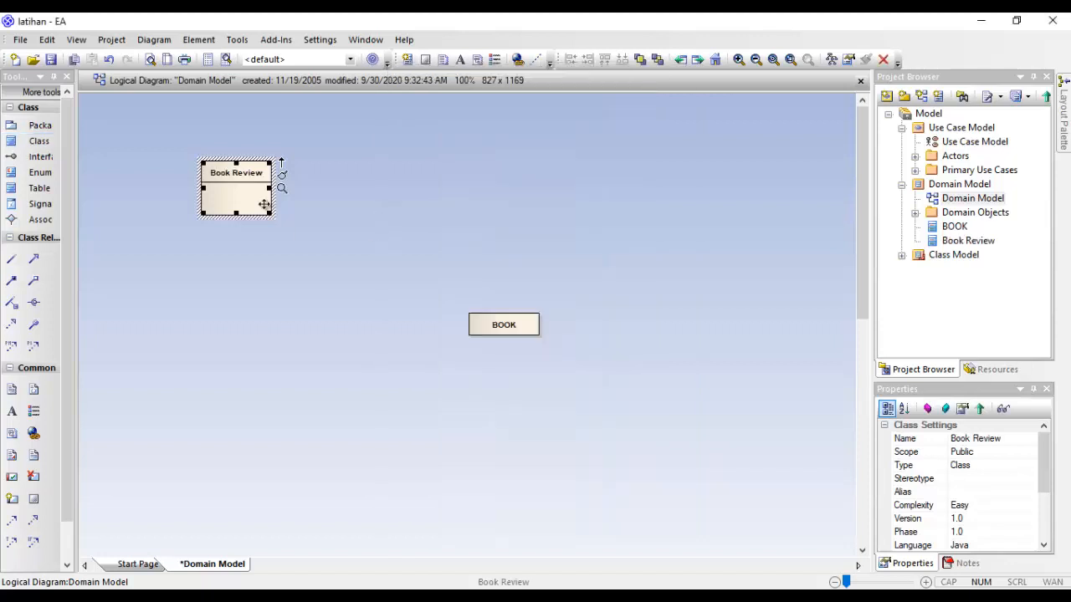
mouse_move(246, 164)
mouse_down()
mouse_move(296, 178)
mouse_move(263, 157)
mouse_move(246, 182)
mouse_up()
click(308, 173)
Following the PDF figure, add a class named Book Rating directly above BOOK, reduced to about 90 by 28.
key(alt+Tab)
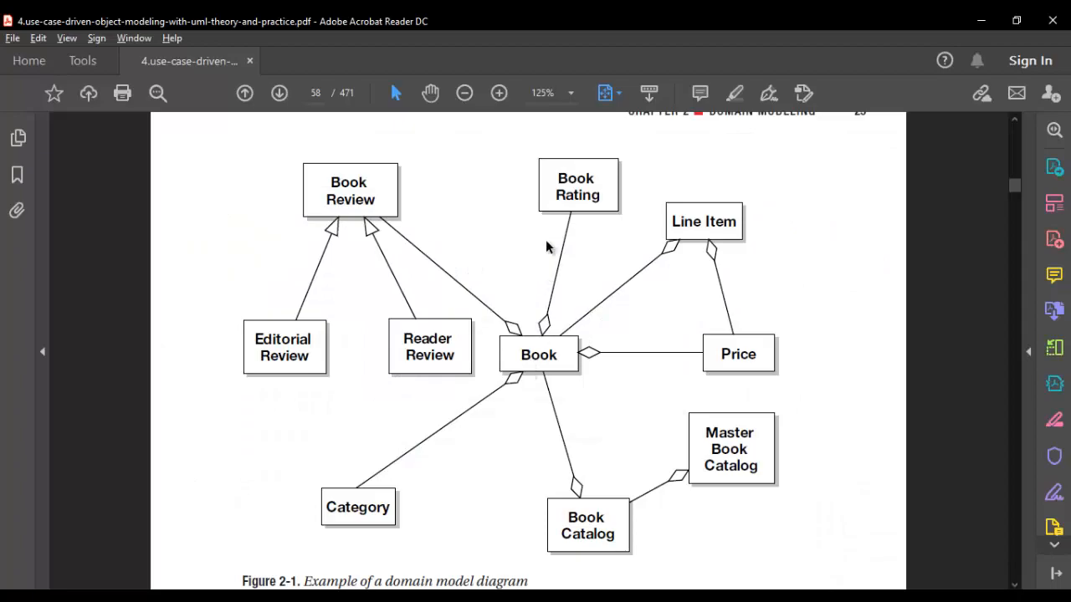
key(alt+Tab)
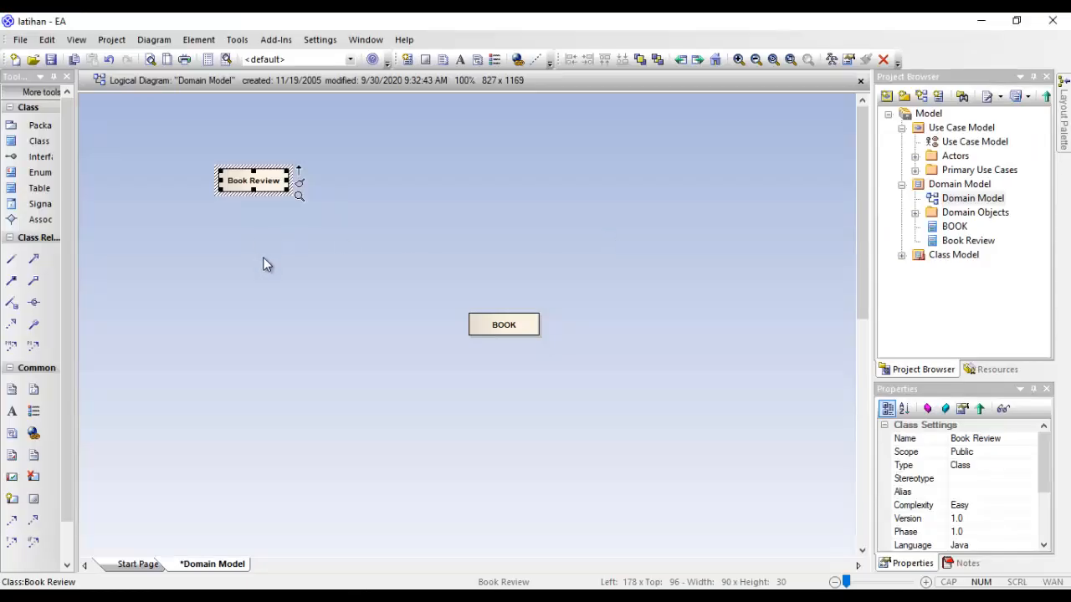
click(37, 141)
click(507, 166)
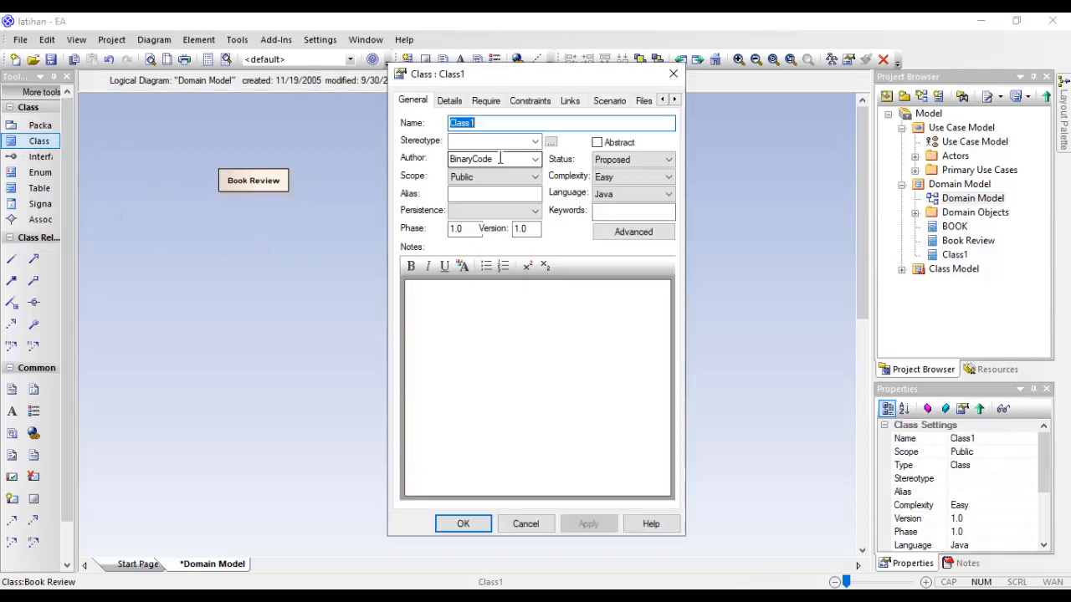
text(Book R)
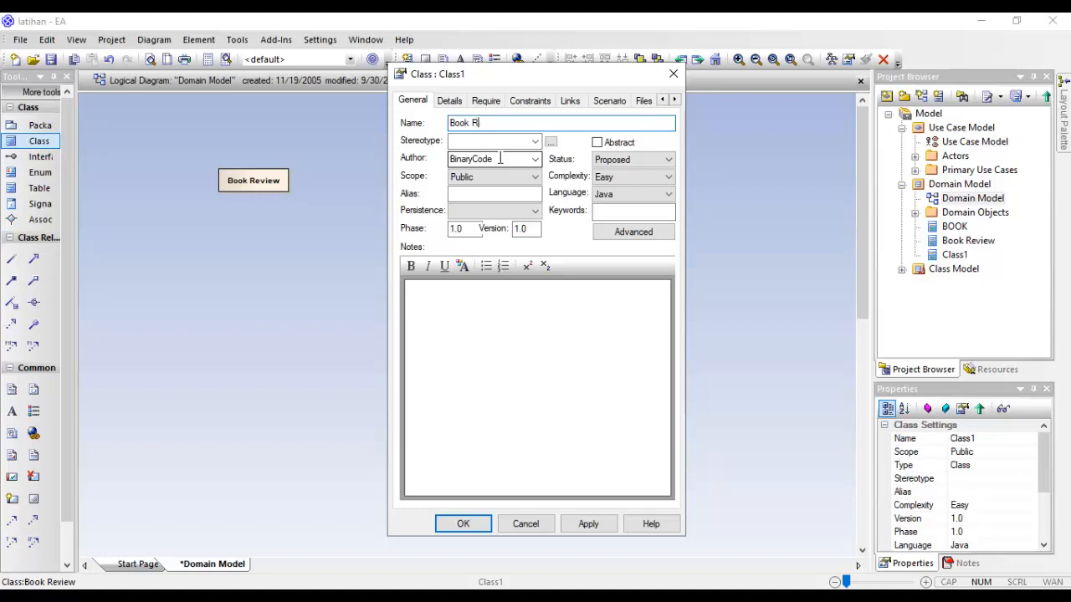
text(g)
key(Return)
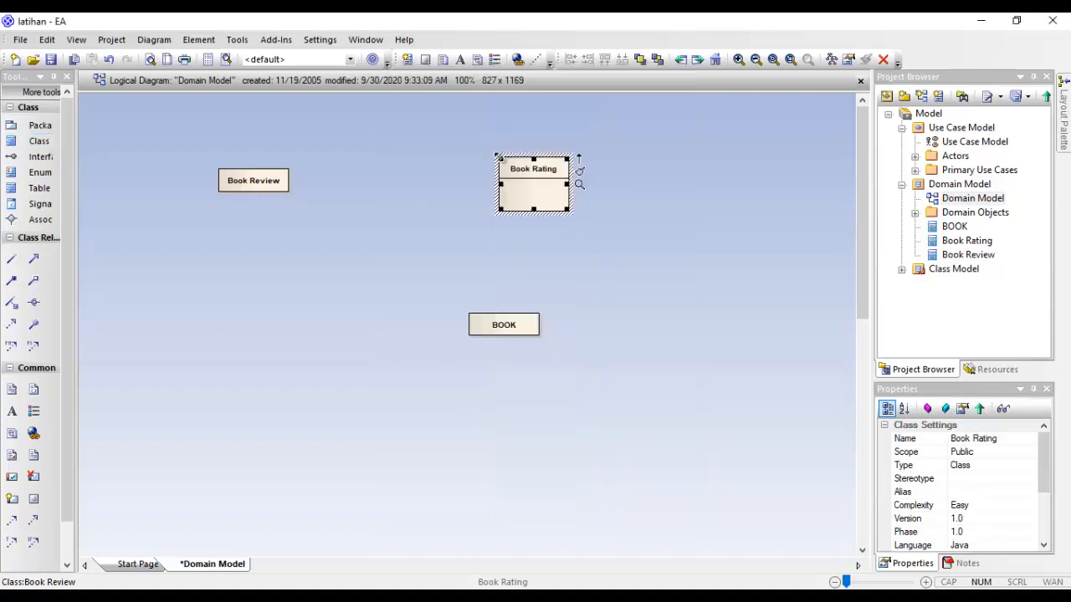
key(alt+Tab)
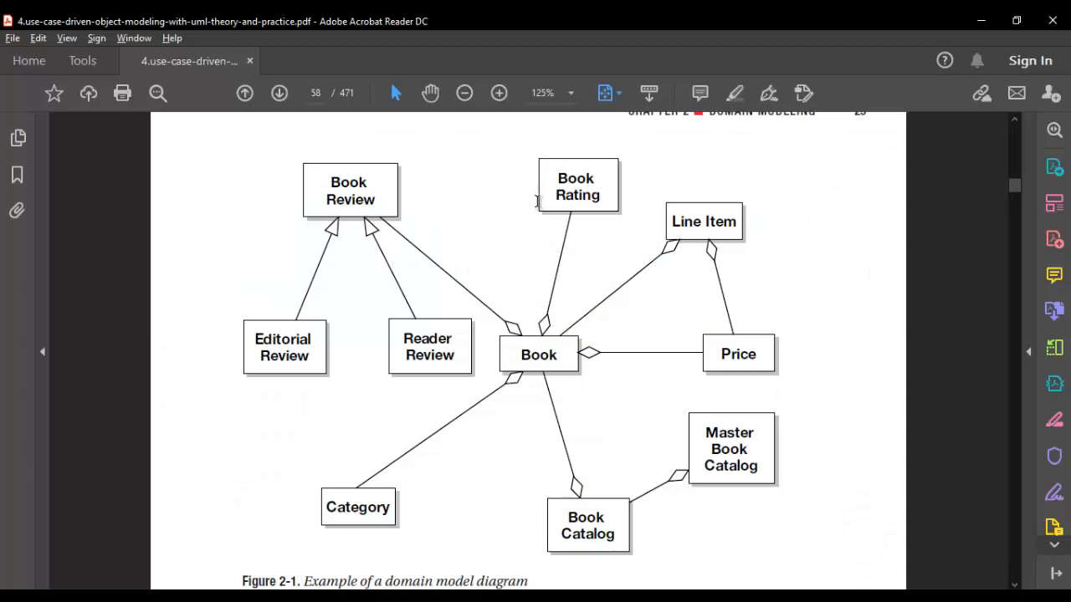
key(alt+Tab)
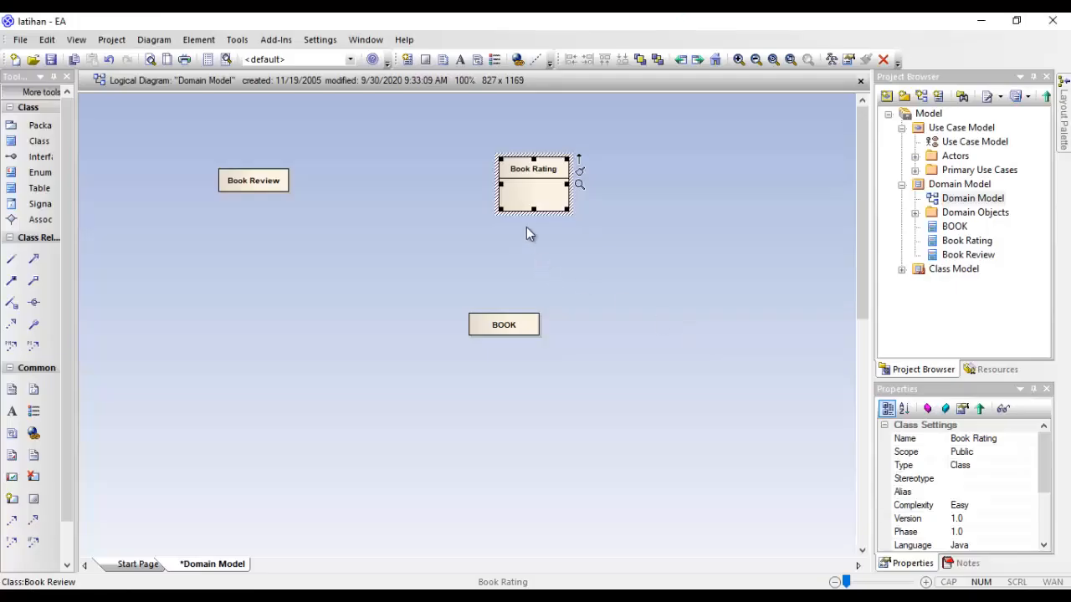
drag(534, 210, 534, 178)
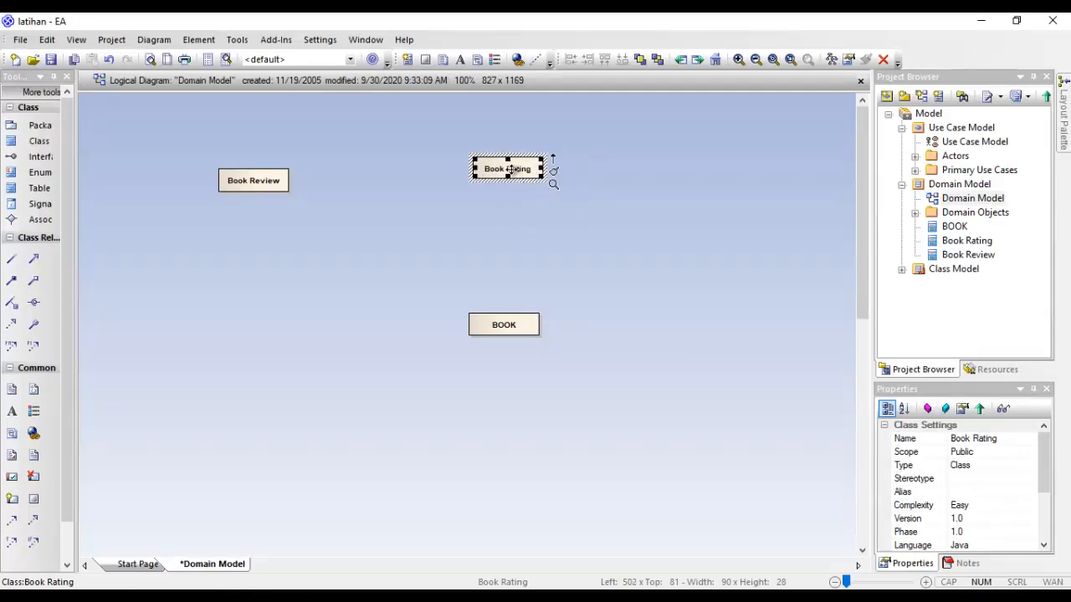
Following the PDF figure, add a class named Price to the right of BOOK.
key(alt+Tab)
key(alt+Tab)
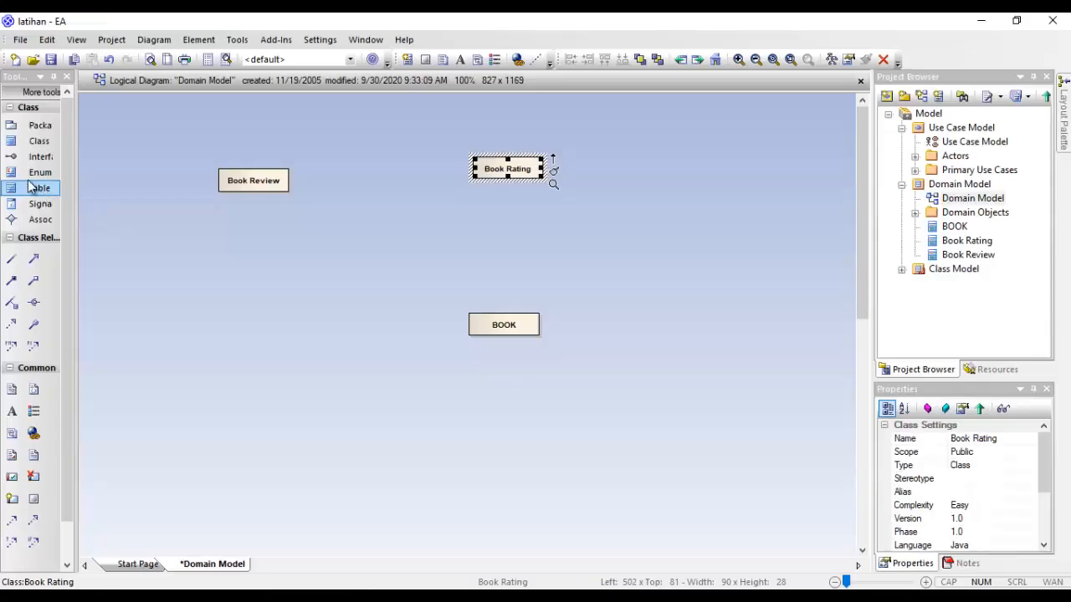
click(38, 140)
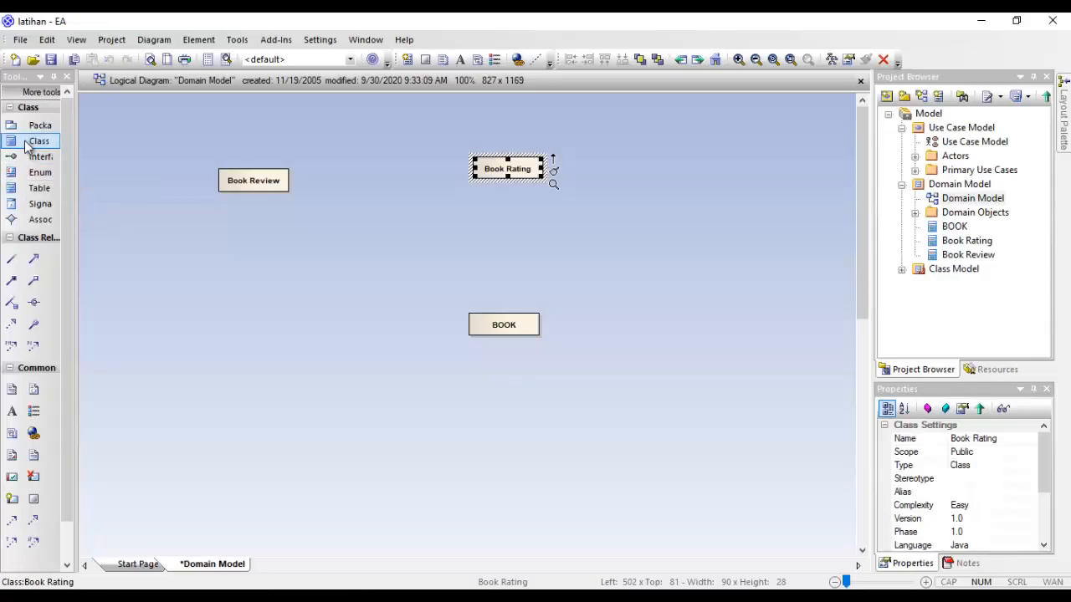
click(683, 318)
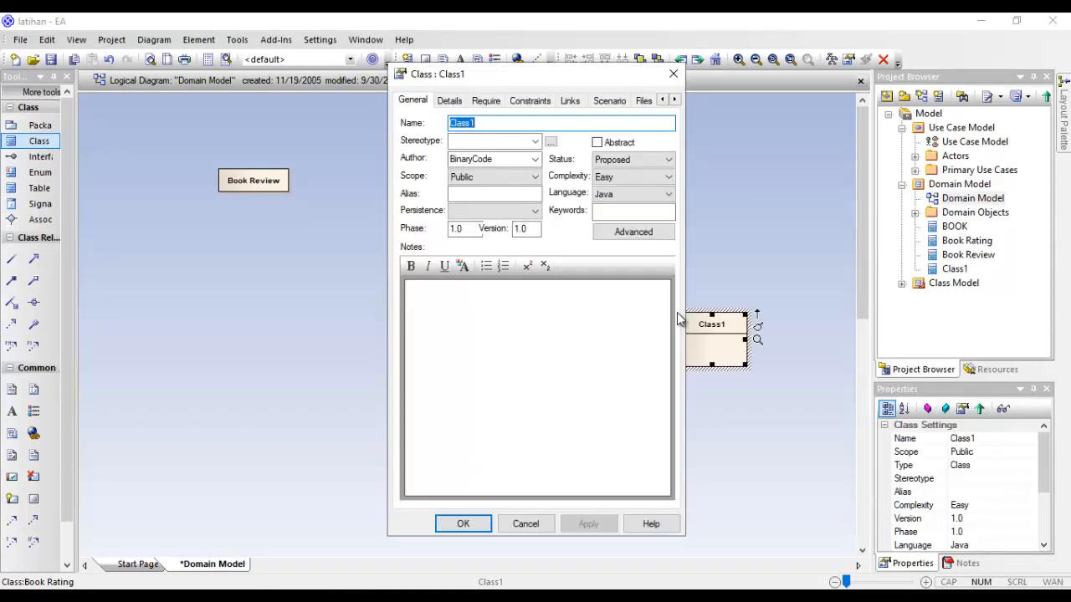
text(Price)
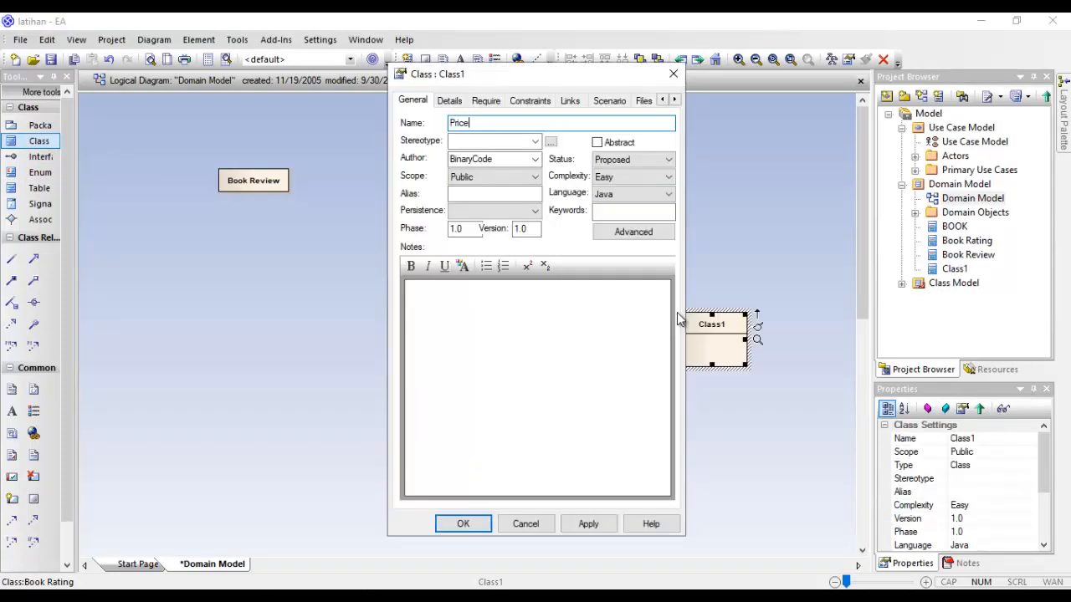
key(Return)
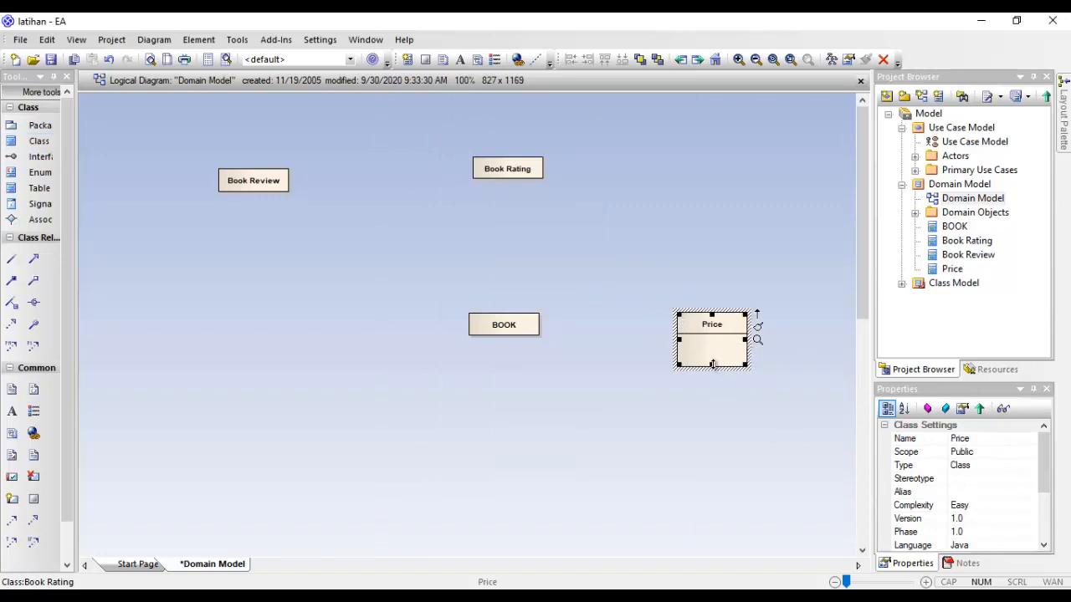
Shrink the Price class to its name compartment, about 90 by 32.
click(717, 338)
drag(716, 329, 721, 335)
Following the PDF figure, add a class named Category below and left of BOOK, reduced to about 90 by 30.
key(alt+Tab)
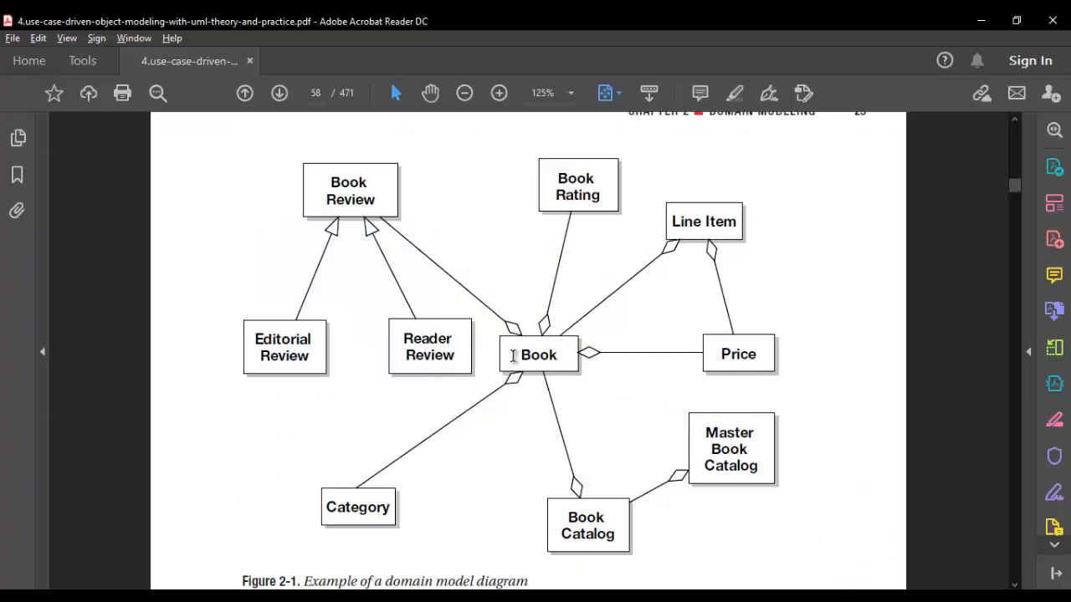
key(alt+Tab)
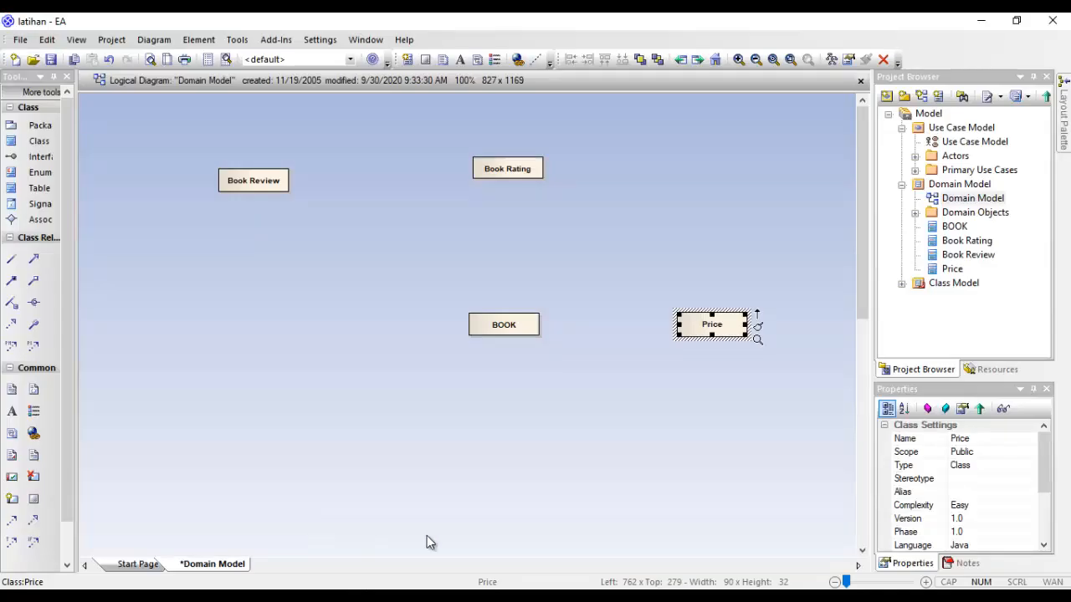
click(34, 141)
click(289, 442)
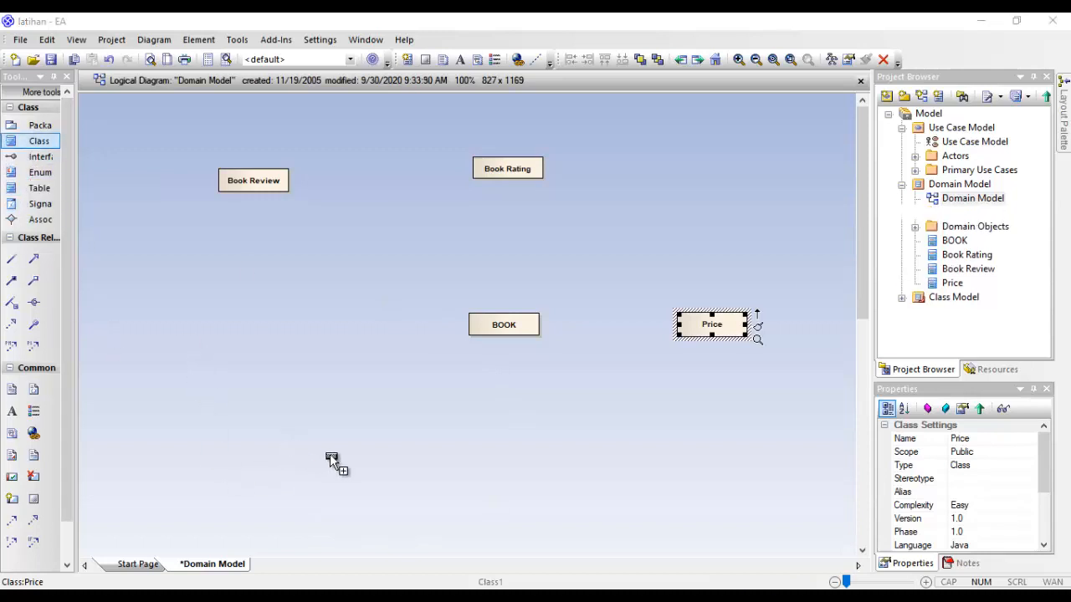
text(Category)
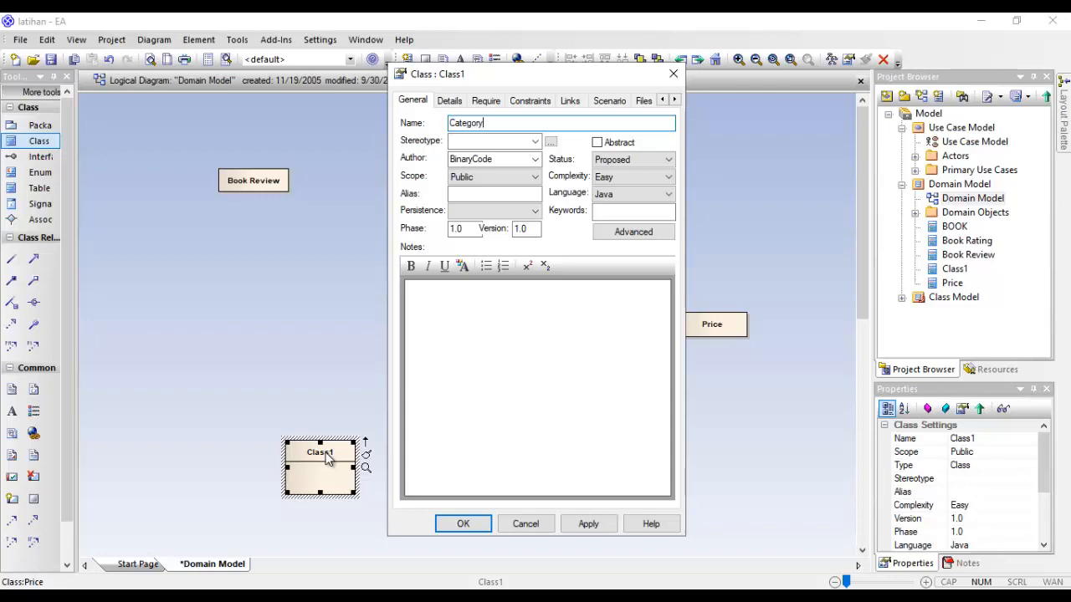
key(Return)
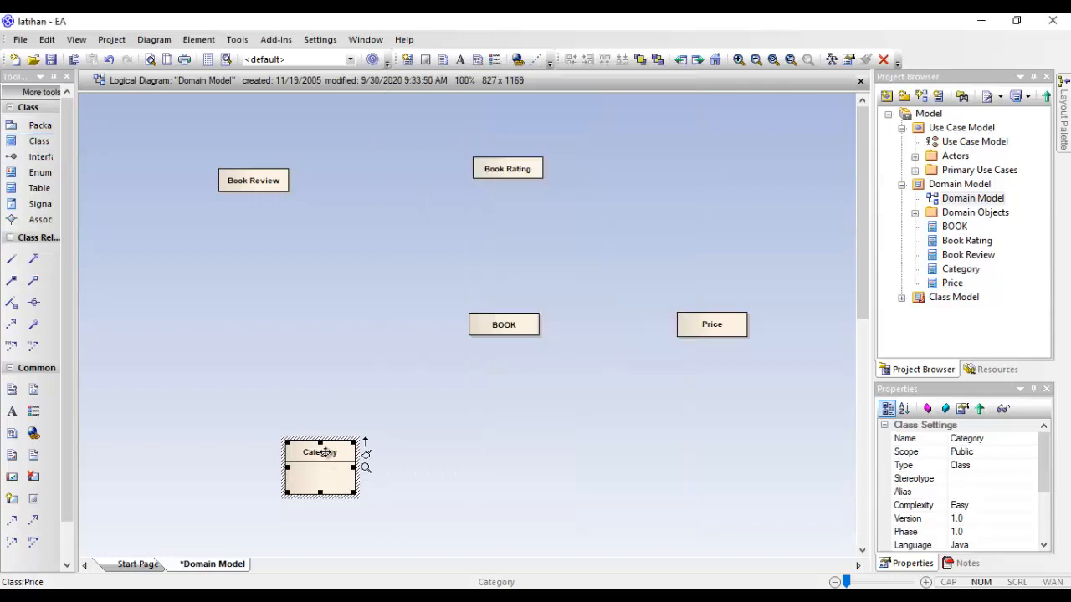
click(320, 494)
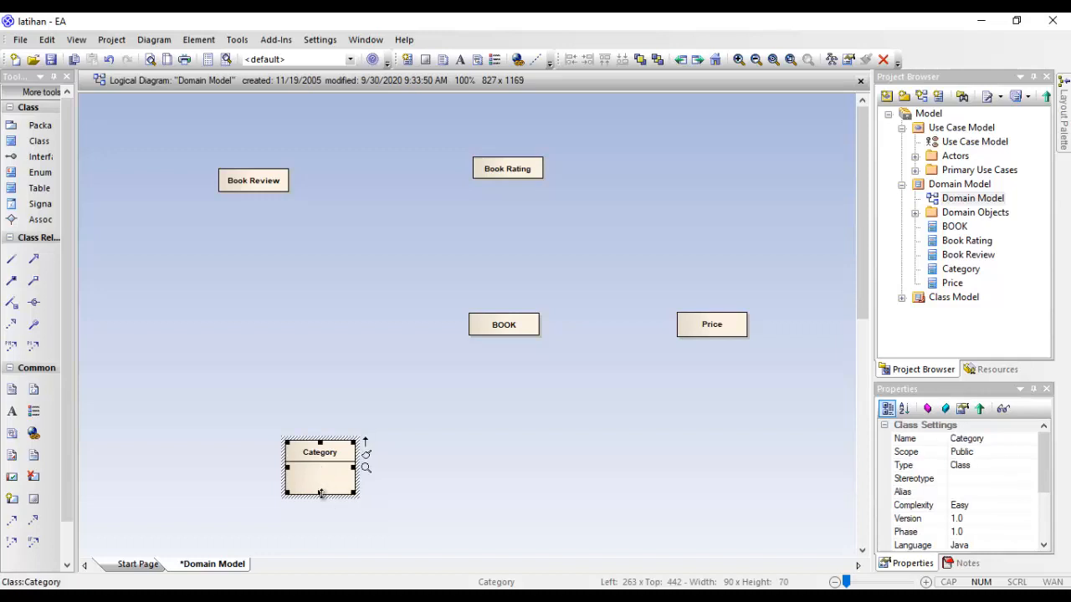
drag(321, 487, 328, 445)
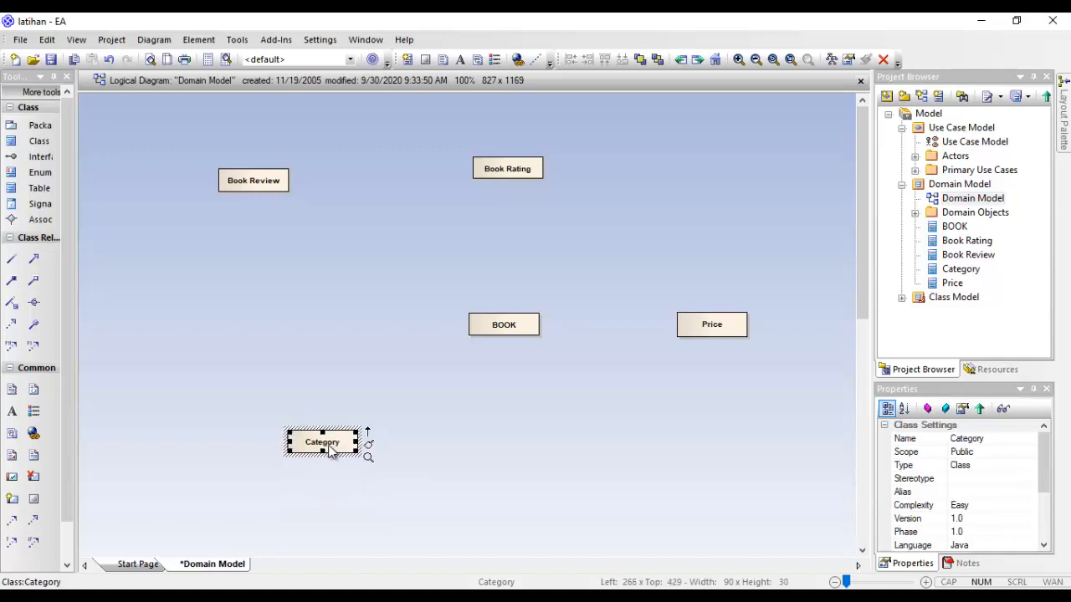
click(484, 326)
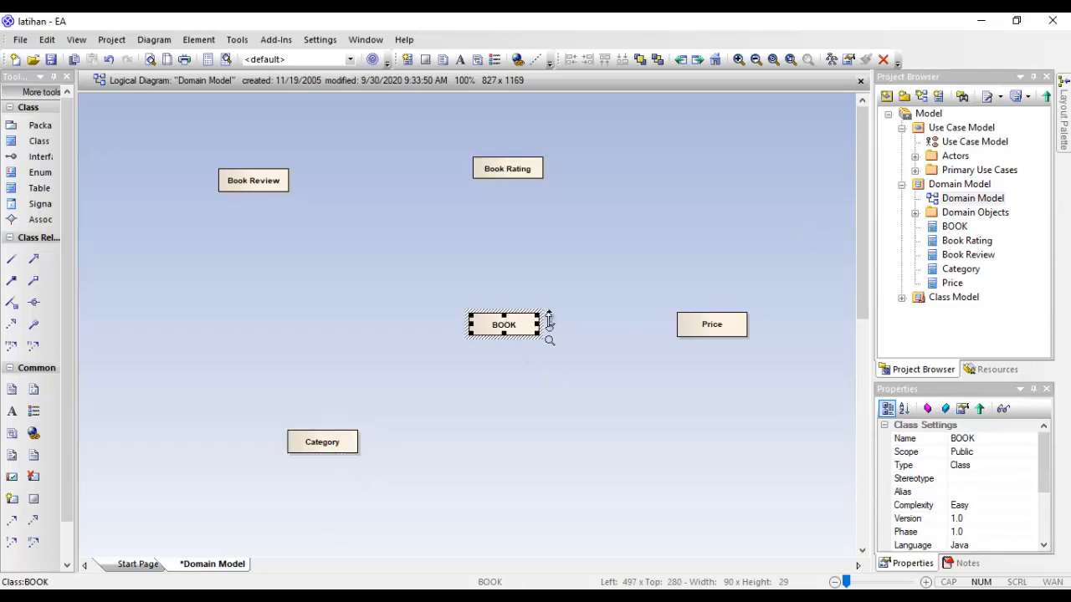
drag(549, 320, 254, 187)
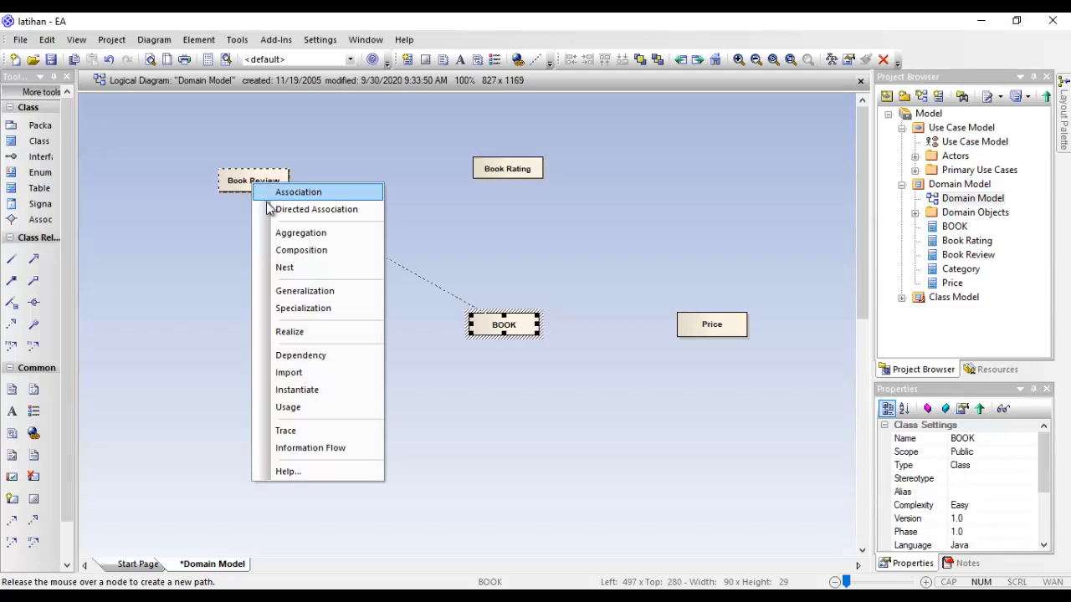
click(304, 235)
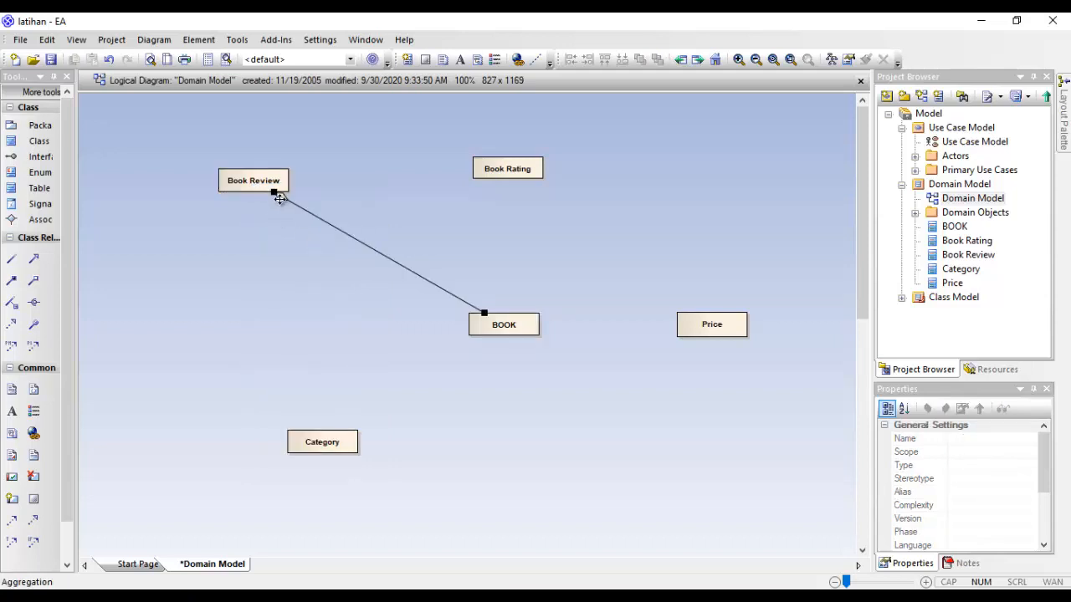
right_click(339, 229)
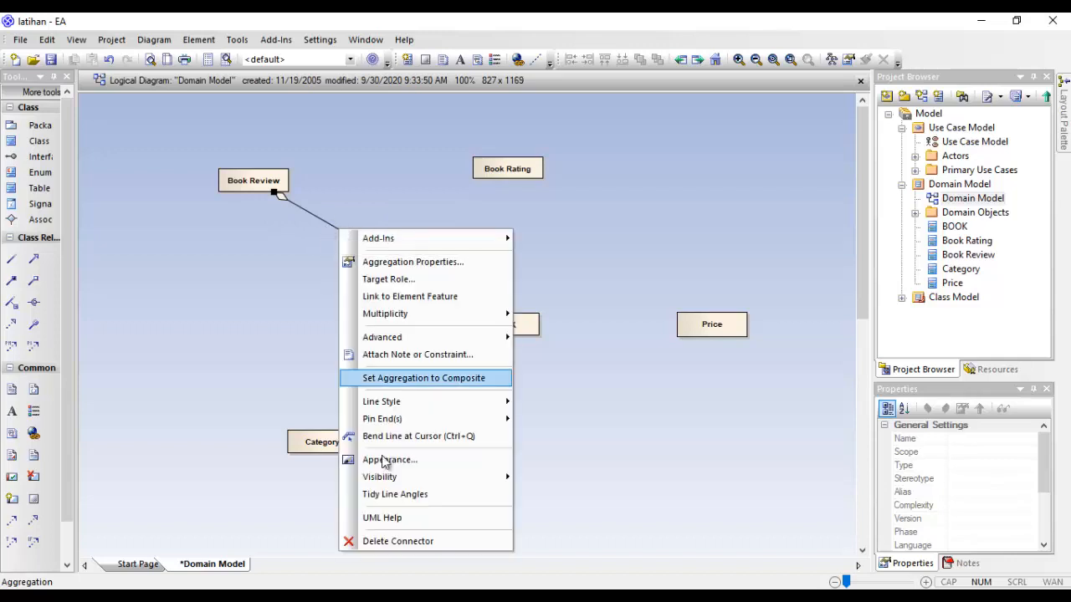
click(410, 542)
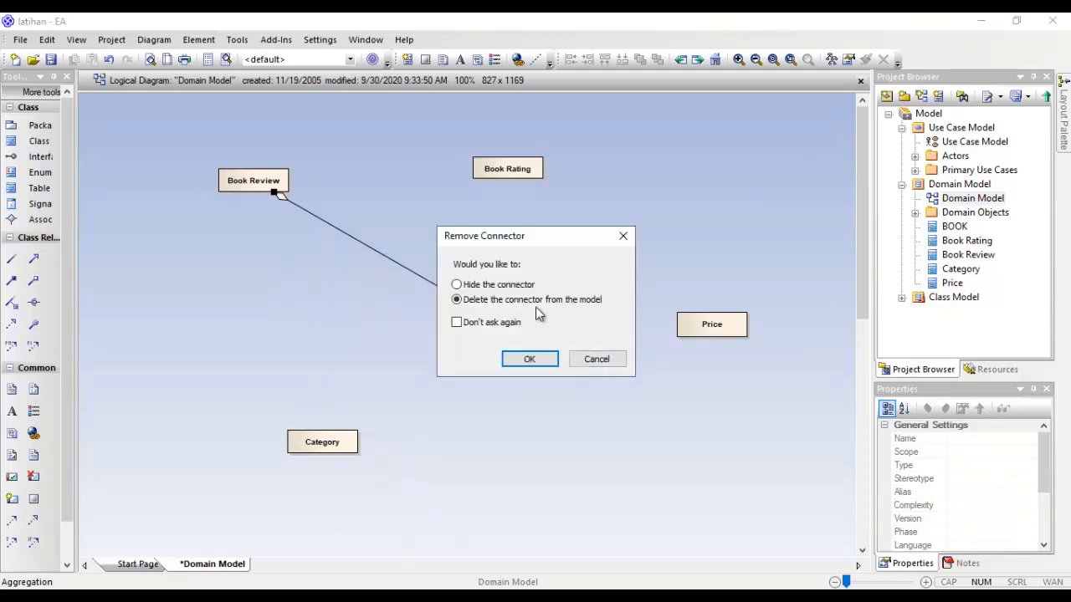
click(530, 360)
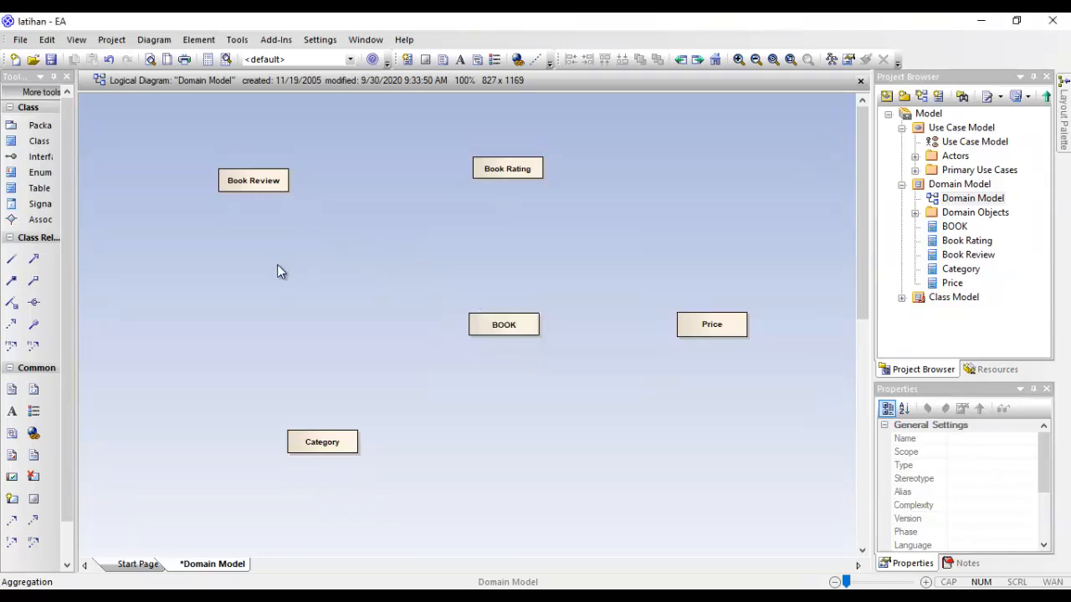
Connect Book Review and Book Rating each to BOOK with an Aggregation whose diamond sits at BOOK.
click(268, 190)
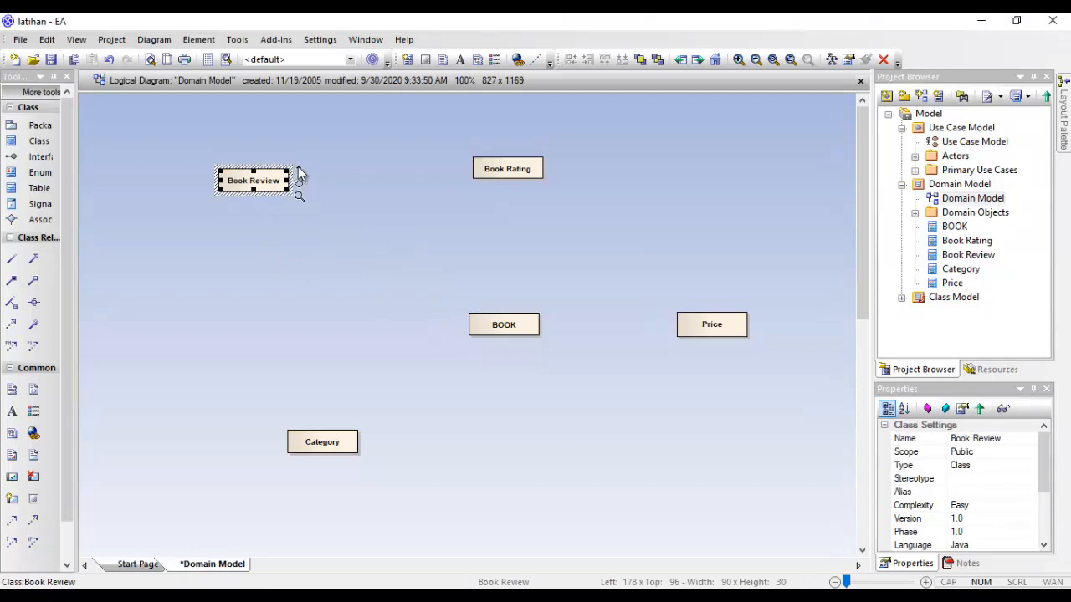
drag(299, 173, 501, 317)
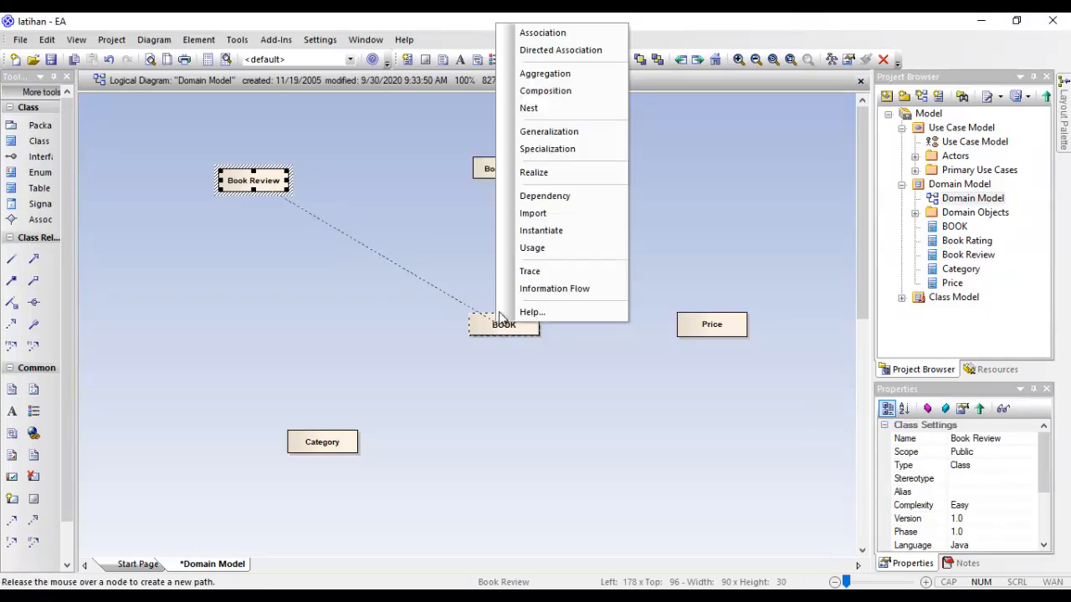
click(545, 74)
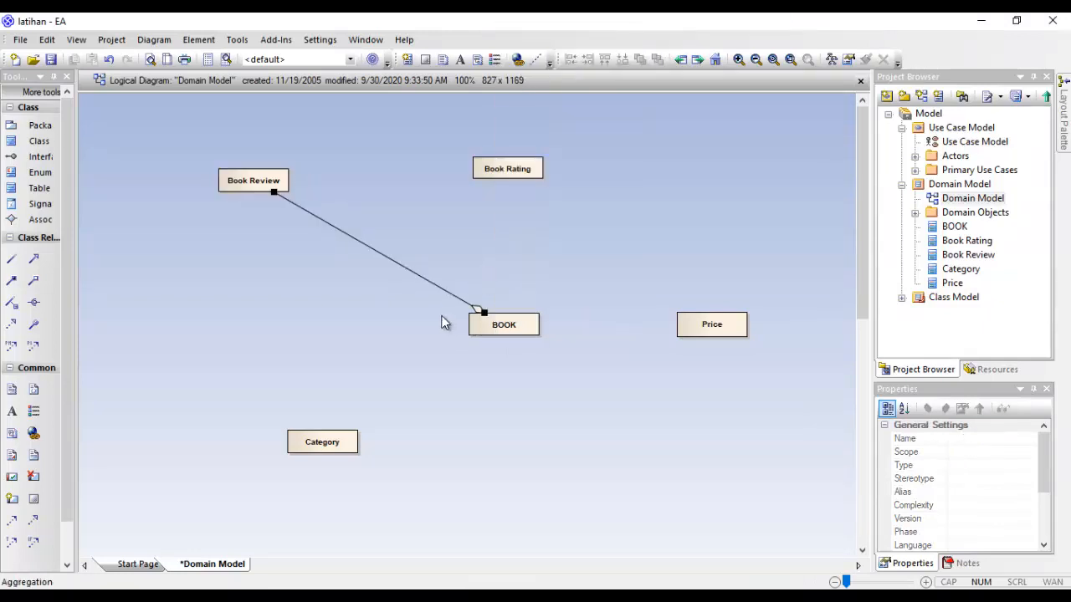
click(444, 371)
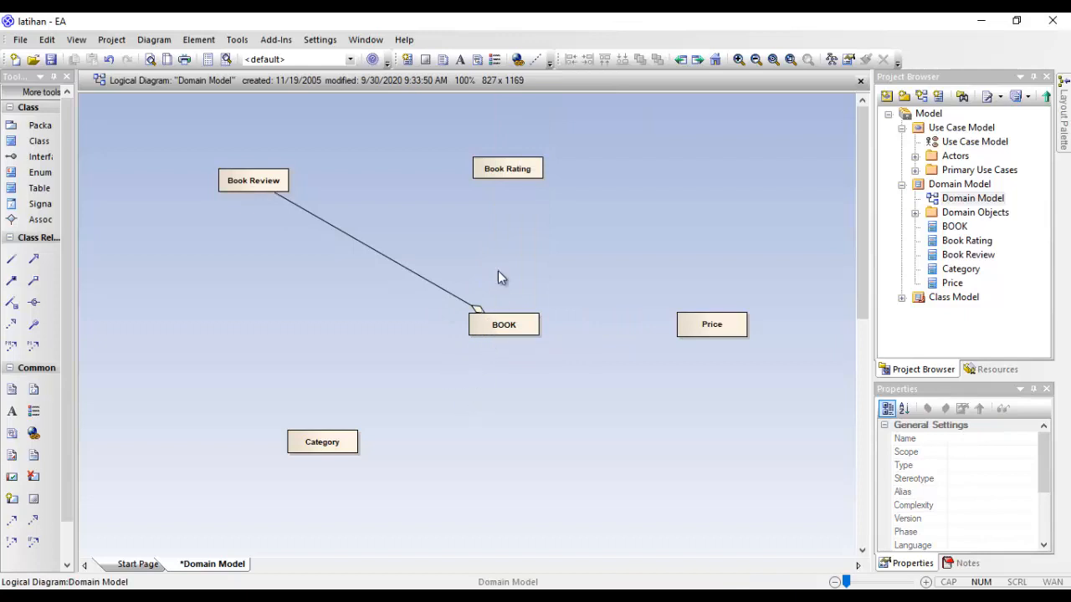
click(509, 168)
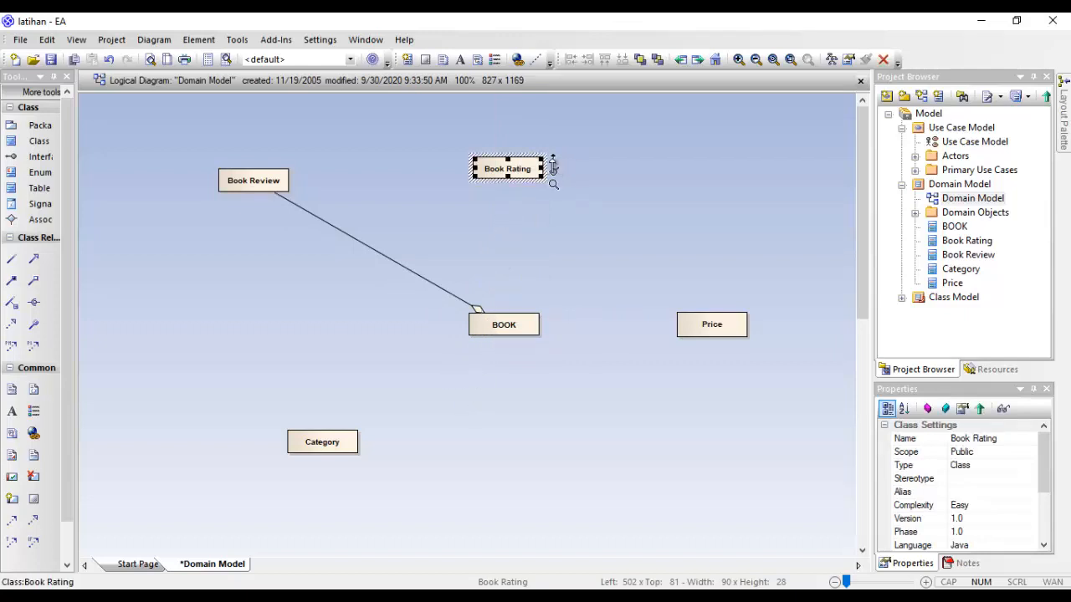
drag(553, 168, 510, 328)
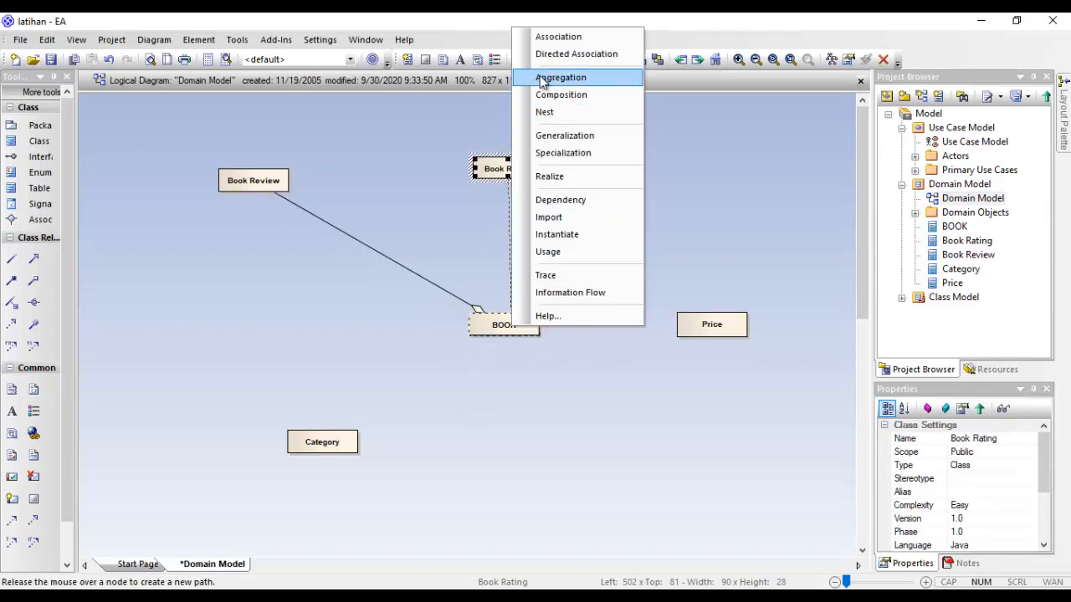
click(561, 77)
Connect Price and Category each to BOOK with an Aggregation whose diamond sits at BOOK.
click(697, 332)
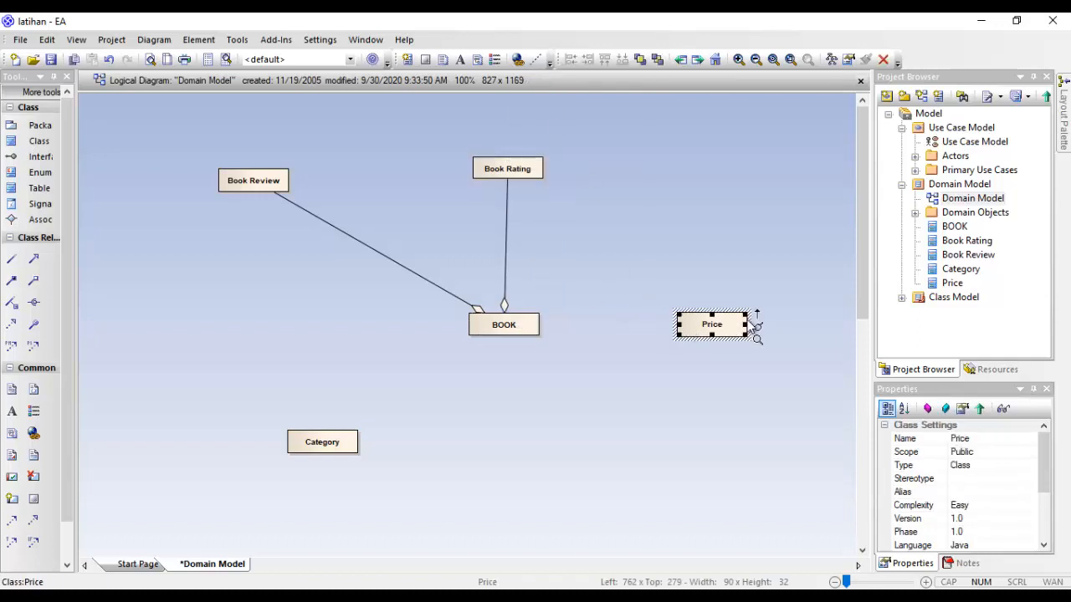
drag(756, 318, 500, 325)
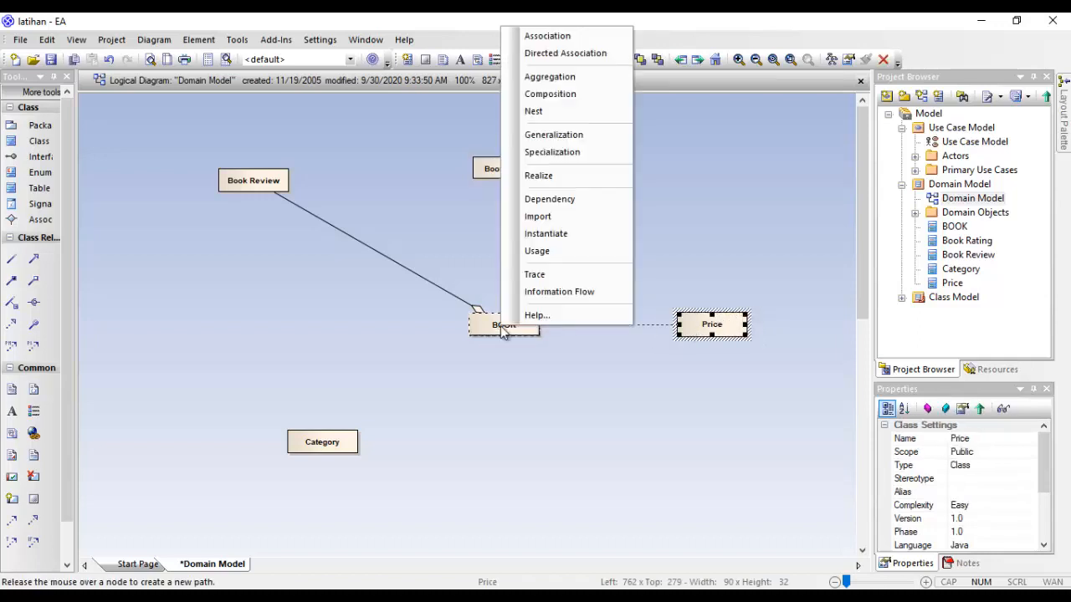
click(537, 78)
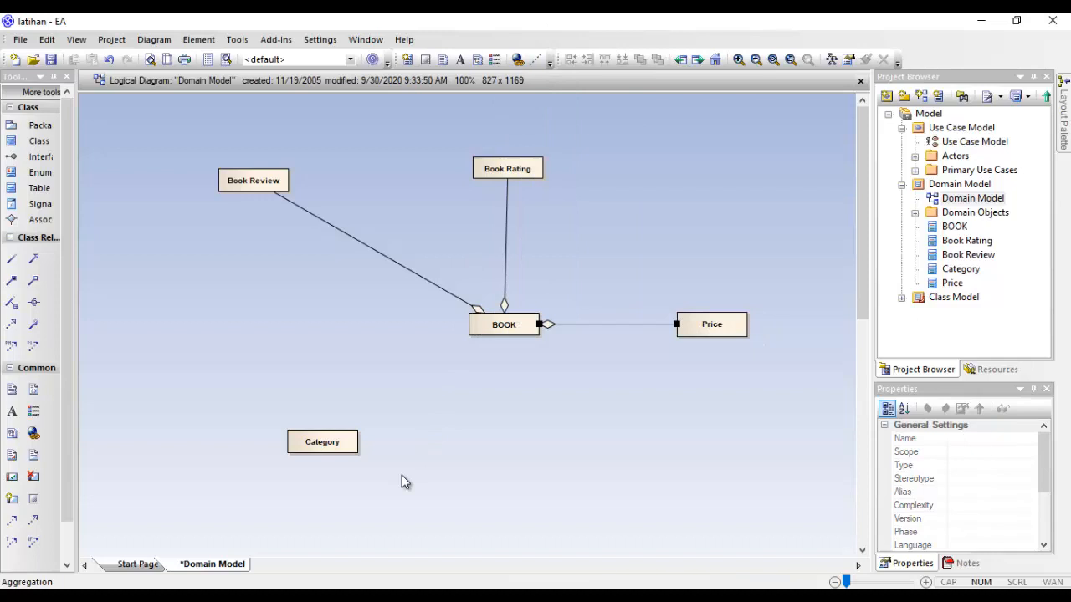
click(318, 452)
drag(368, 433, 500, 331)
click(547, 74)
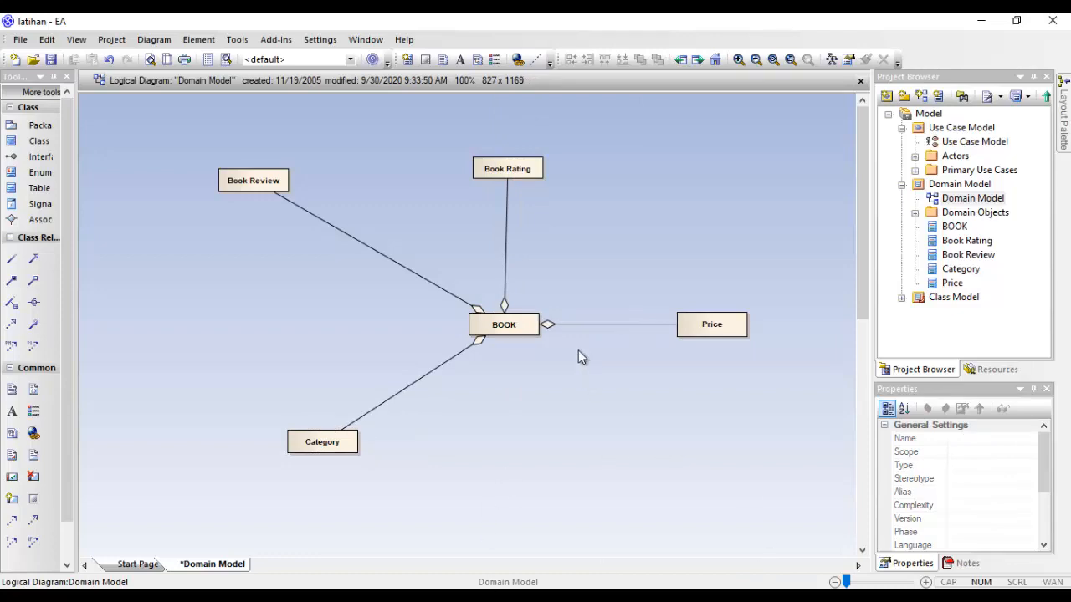
Following the PDF figure, add a class named Line Item above Price, reduced to about 90 by 31.
key(alt+Tab)
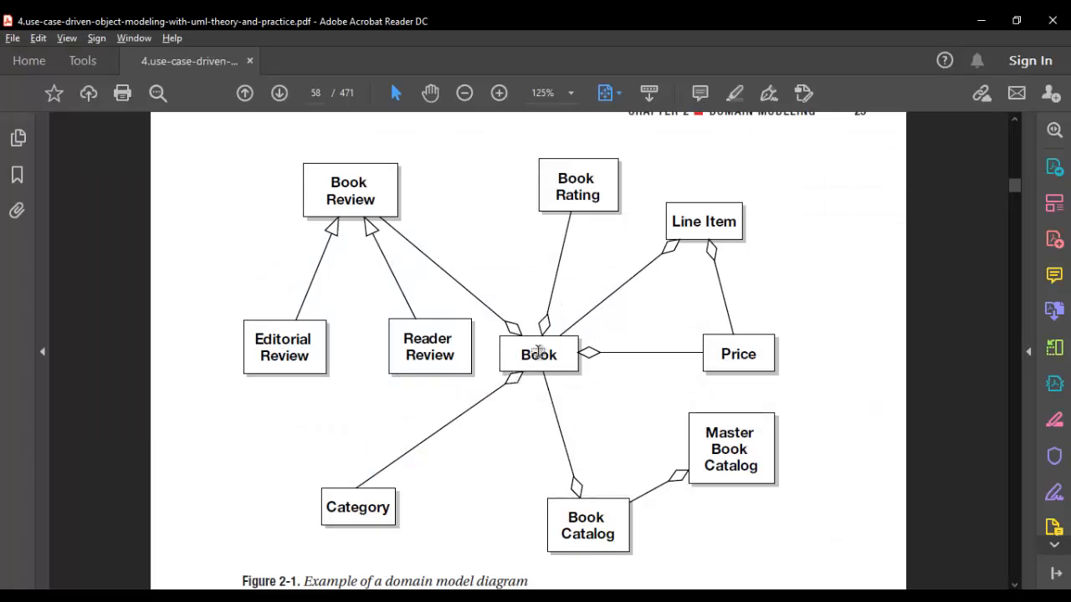
key(alt+Tab)
drag(673, 221, 737, 224)
key(alt+Tab)
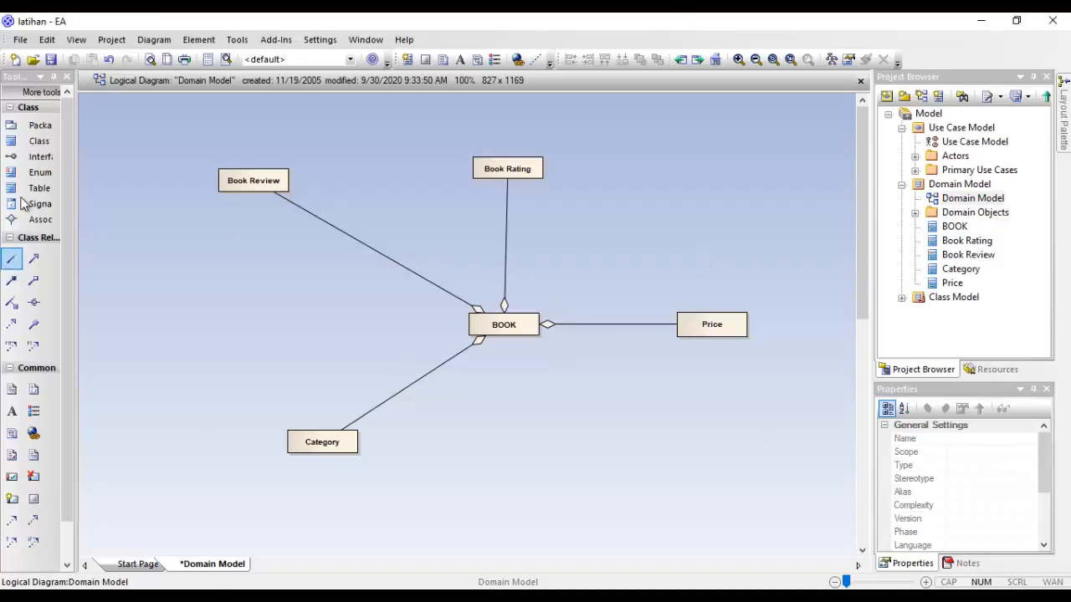
click(34, 142)
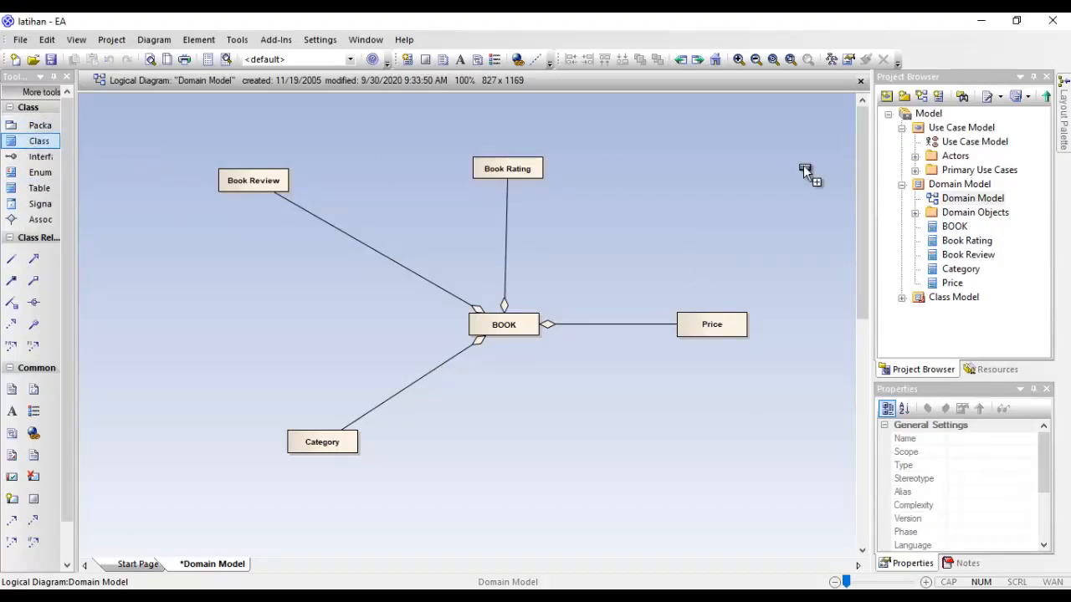
click(703, 184)
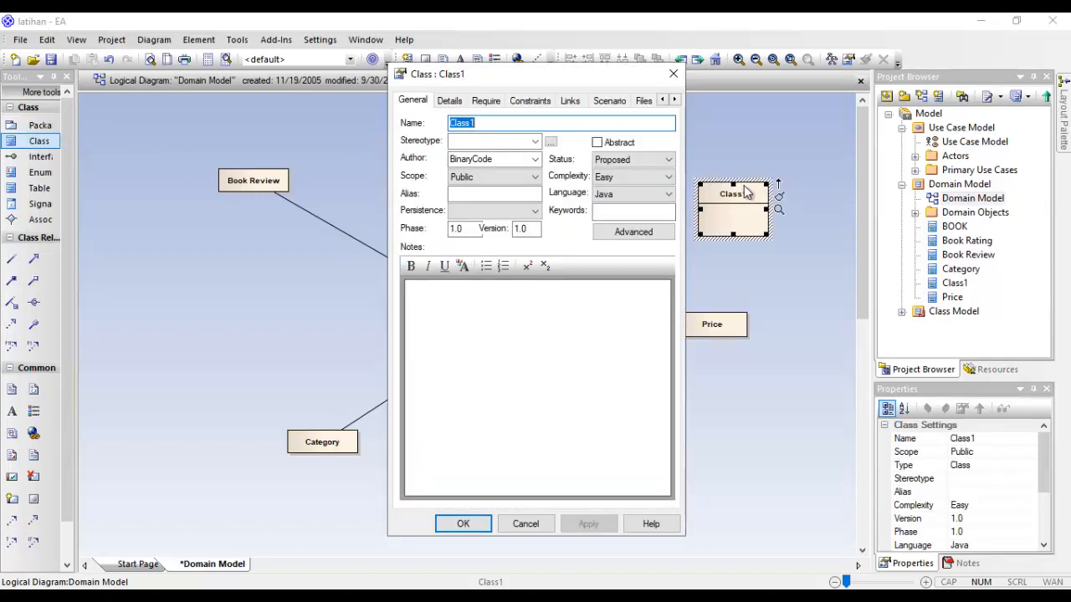
text(Line Ite)
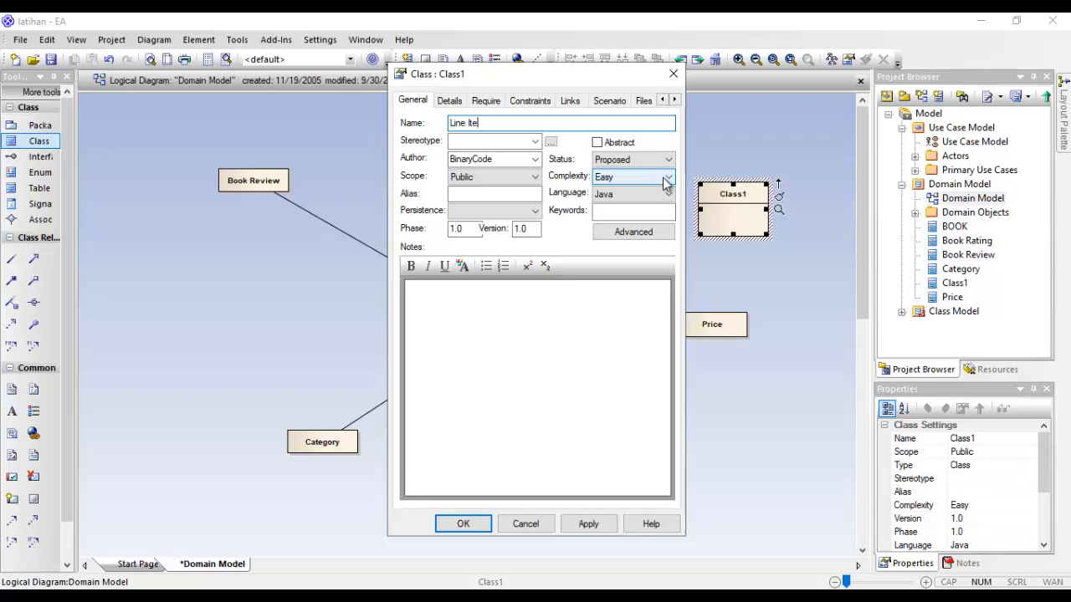
text(m)
key(Return)
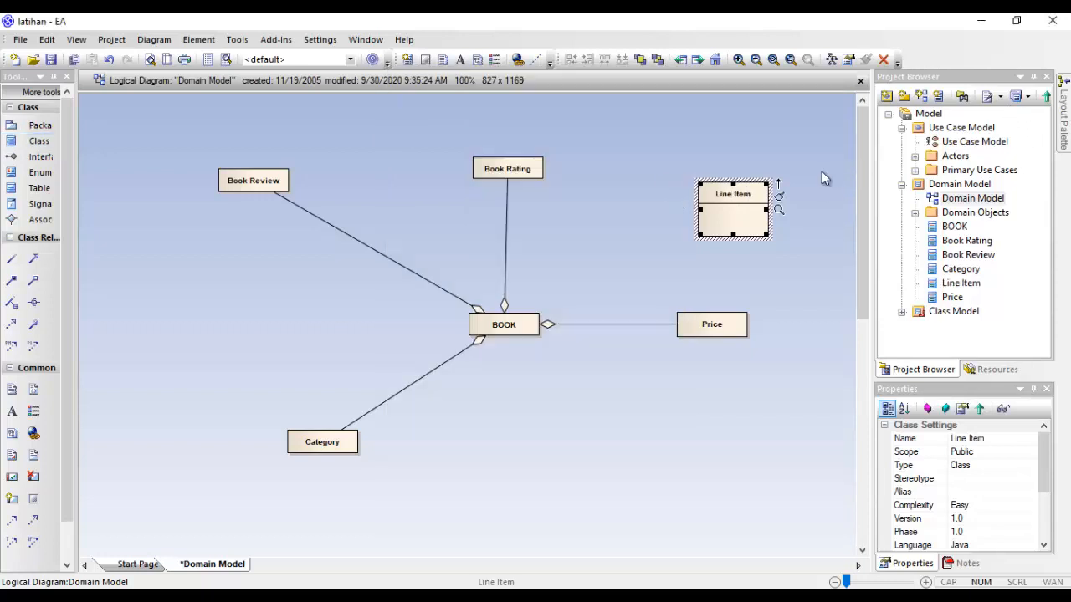
drag(735, 225, 717, 208)
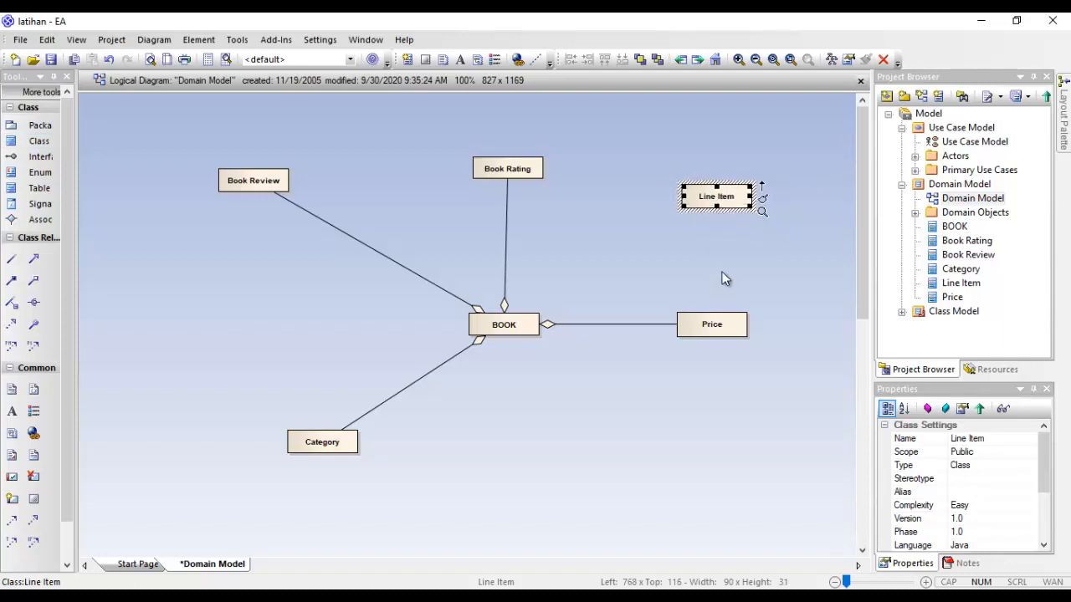
After checking the direction in the PDF figure, connect BOOK to Line Item with an Aggregation whose diamond sits at Line Item.
key(alt+Tab)
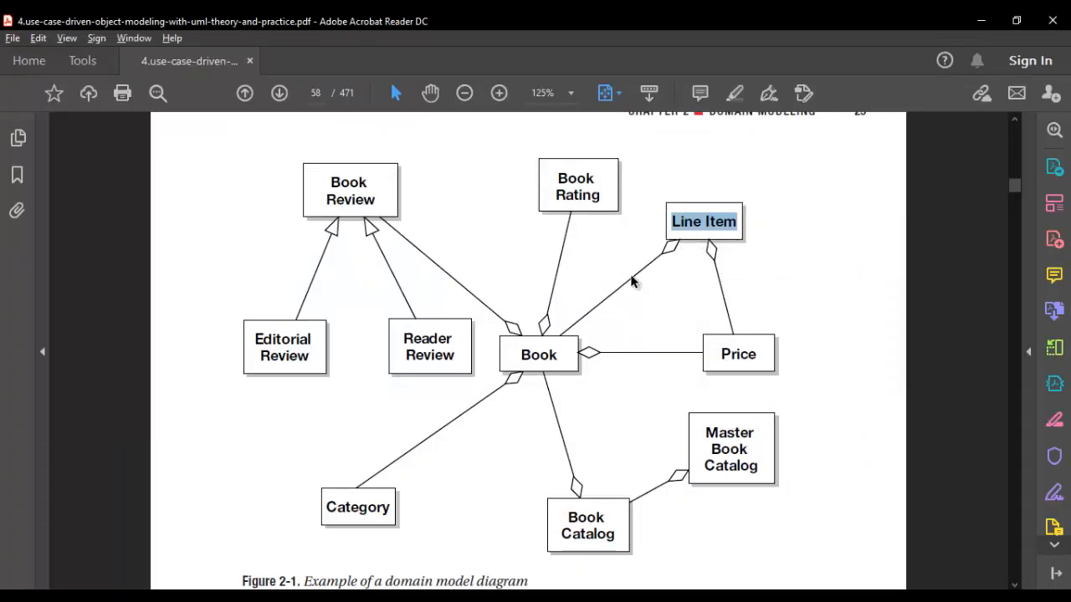
key(alt+Tab)
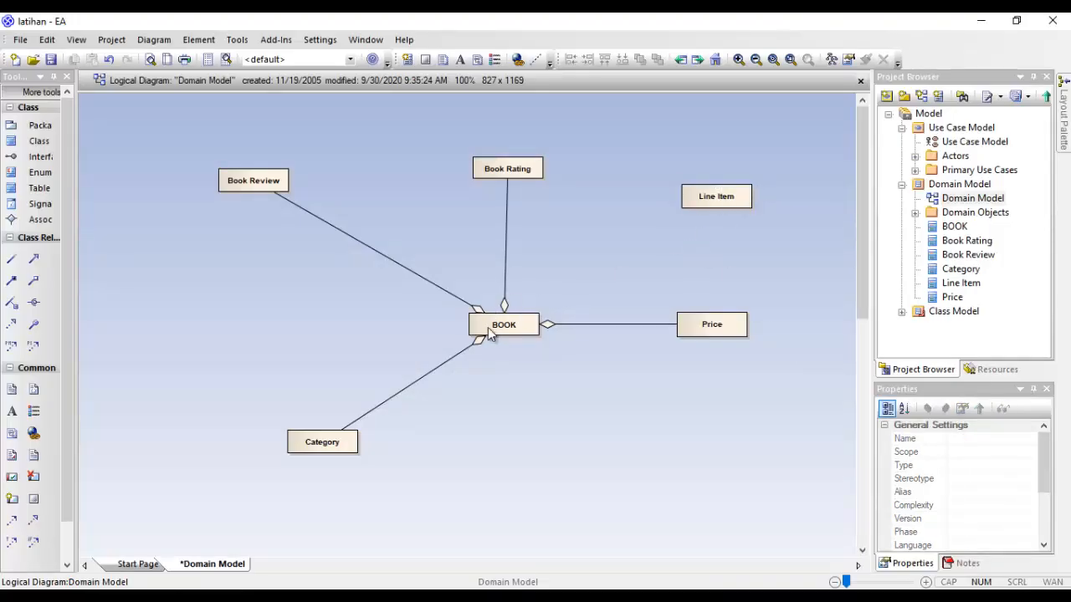
click(490, 331)
drag(549, 322, 720, 208)
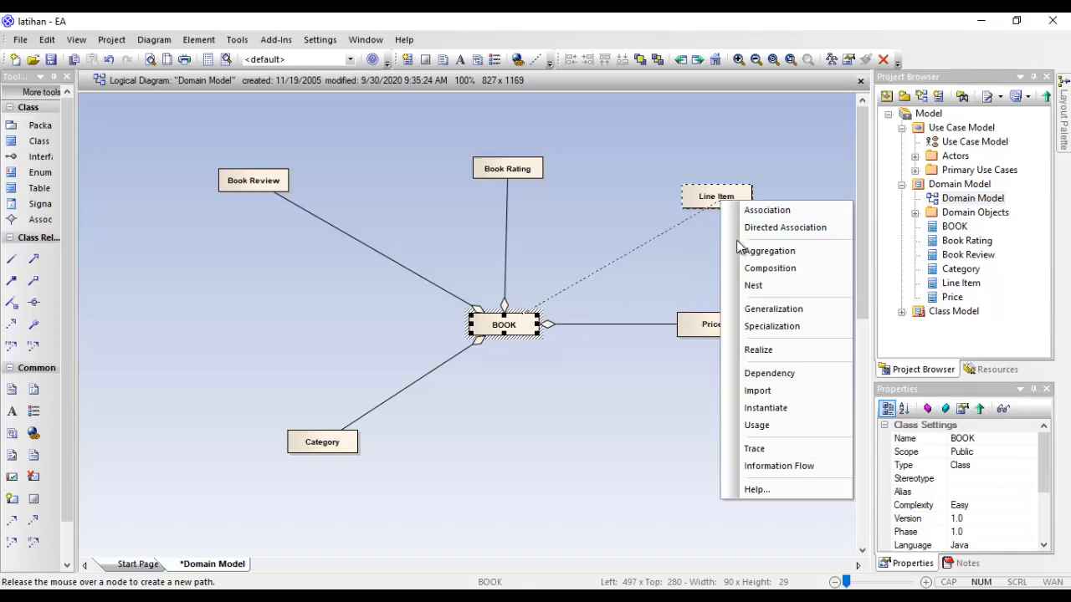
click(769, 251)
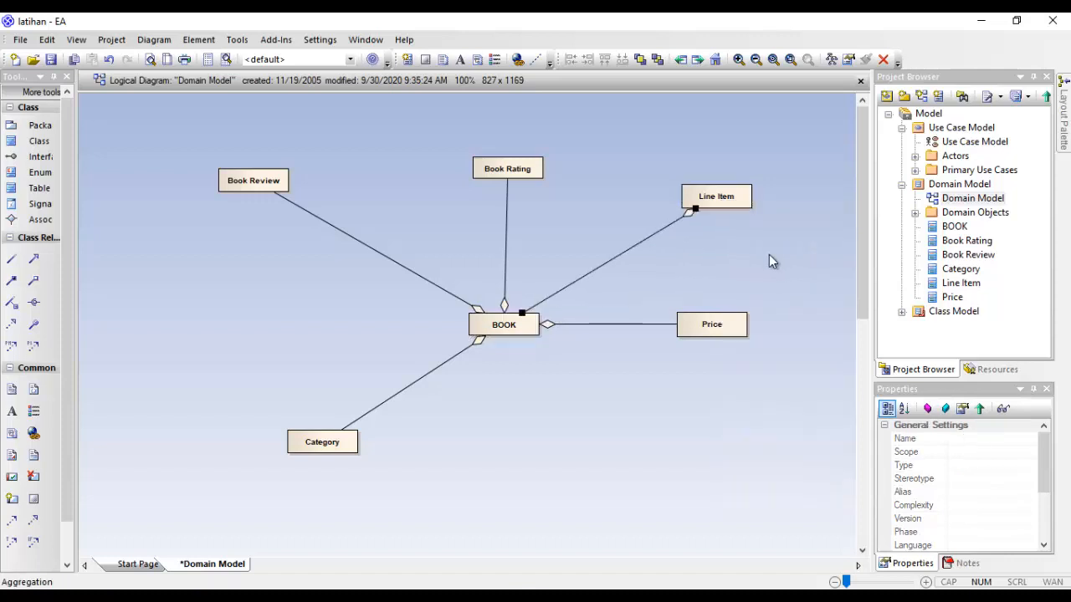
Connect Price to Line Item with an Aggregation whose diamond sits at Line Item, and place Line Item above and left of Price.
click(711, 323)
drag(757, 316, 655, 218)
click(725, 242)
click(647, 377)
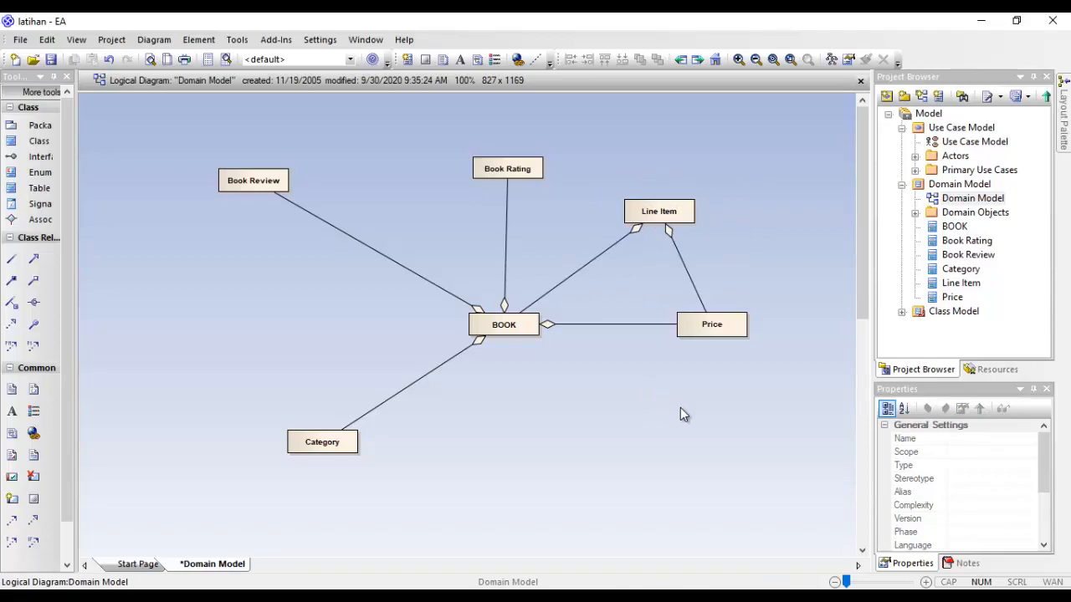
Following the PDF figure, add a class named Book Catalog below BOOK, slightly to its right, reduced to about 90 by 31.
key(alt+Tab)
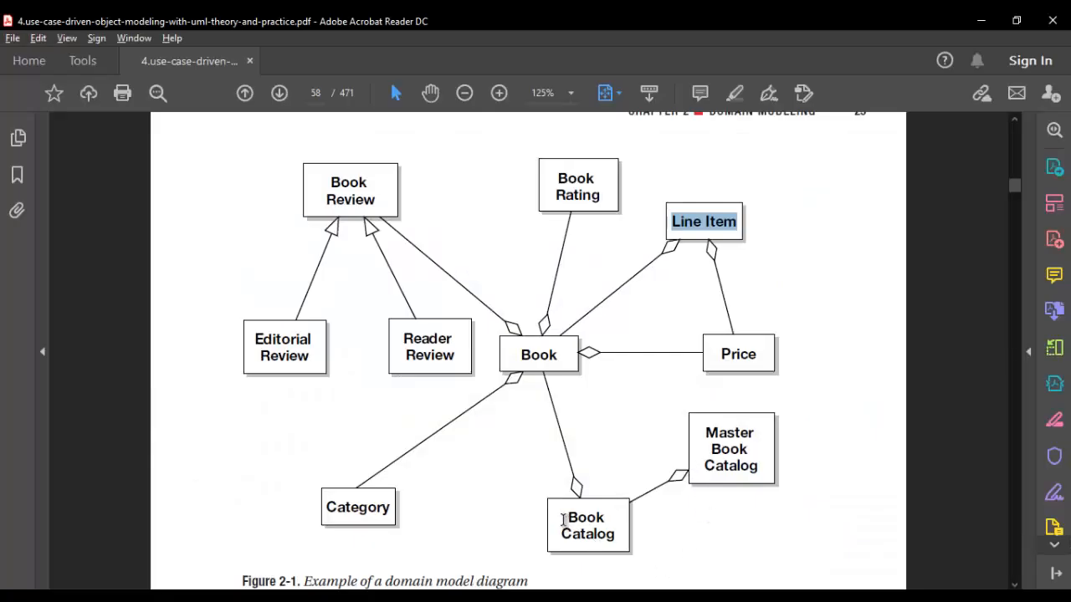
drag(563, 520, 627, 517)
click(650, 572)
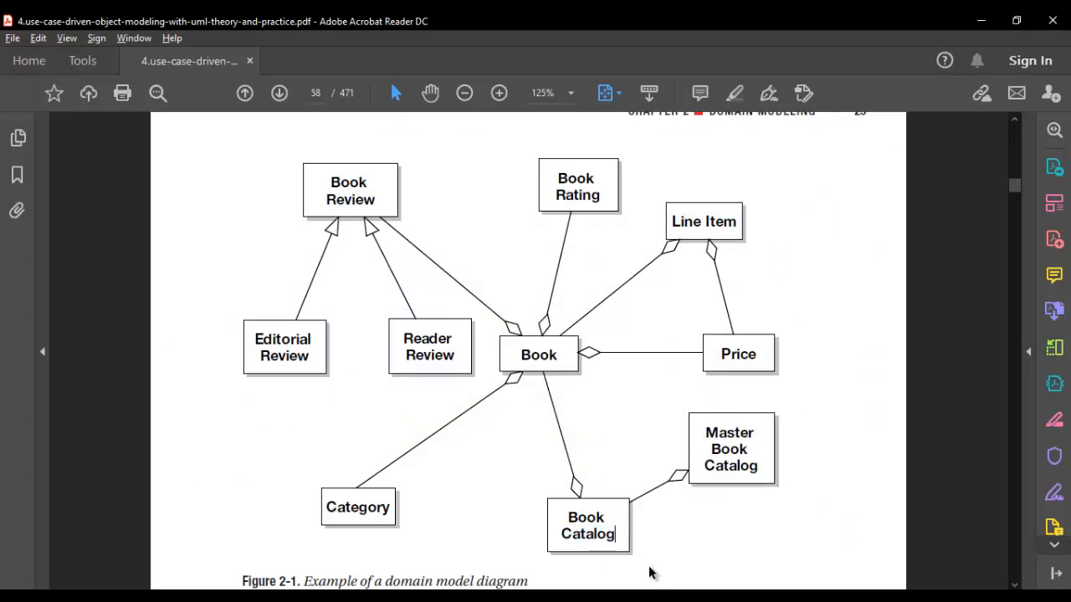
scroll(745, 502, down, 1)
key(alt+Tab)
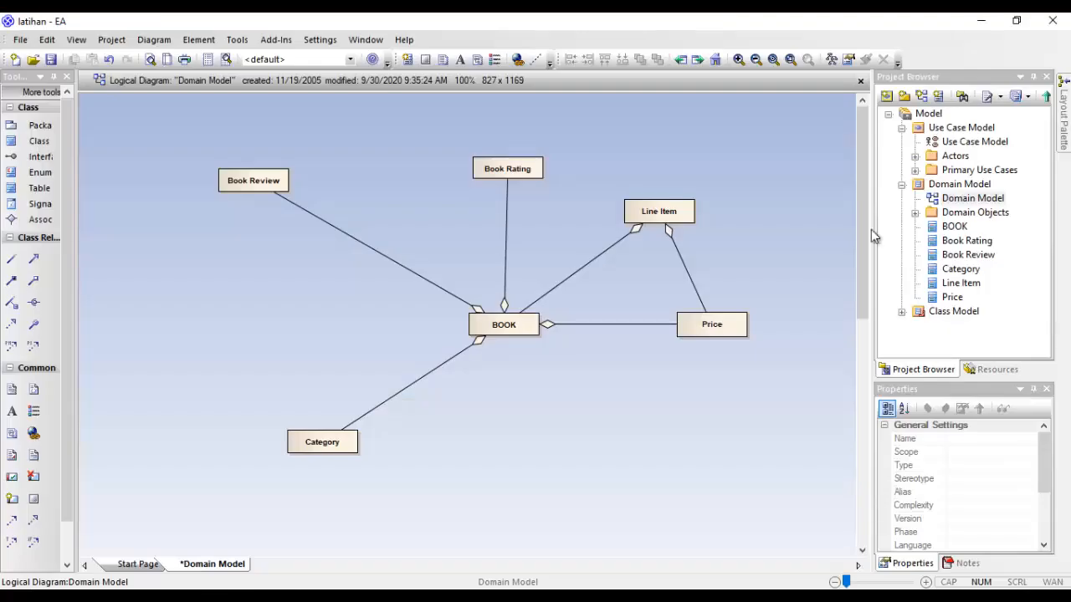
click(34, 147)
click(554, 474)
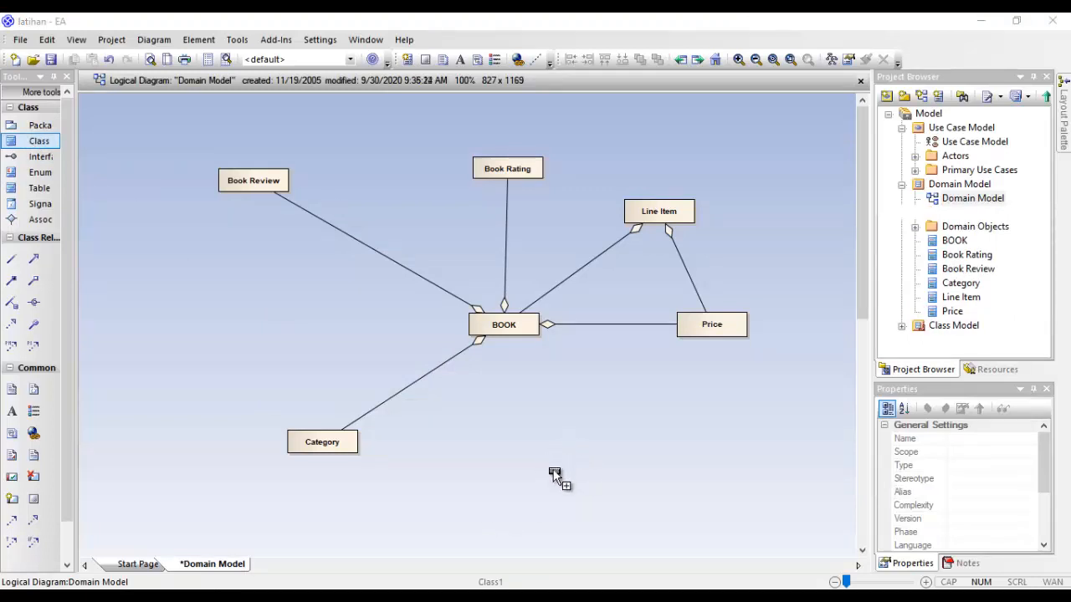
text(B)
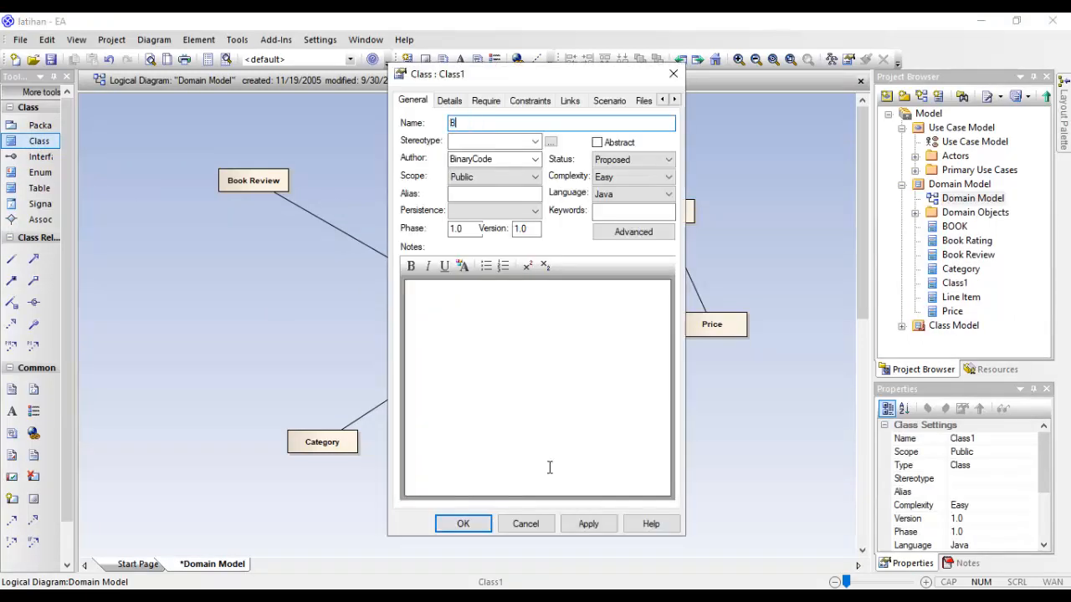
text(ook Catalog)
key(Return)
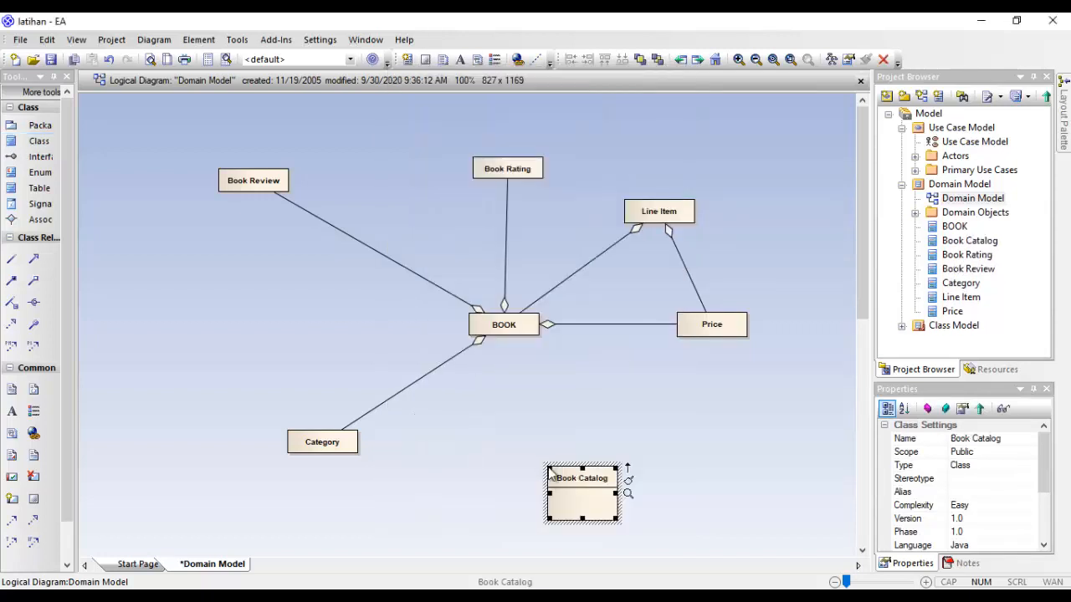
key(alt+Tab)
key(alt+Tab)
click(587, 510)
drag(581, 490, 582, 487)
After checking the direction in the PDF figure, connect BOOK to Book Catalog with an Aggregation whose diamond sits at Book Catalog.
key(alt+Tab)
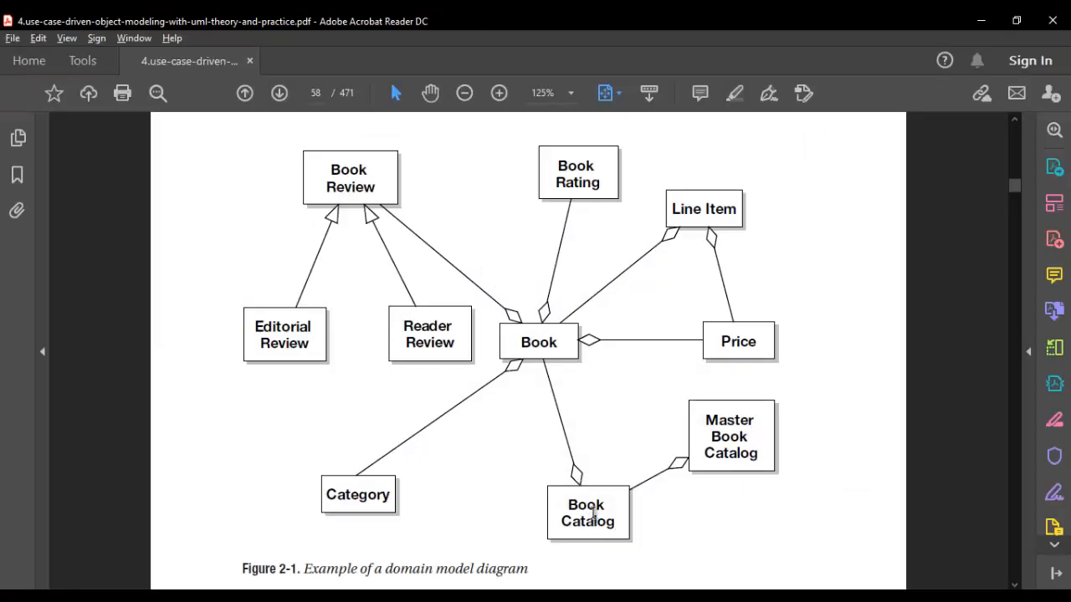
key(alt+Tab)
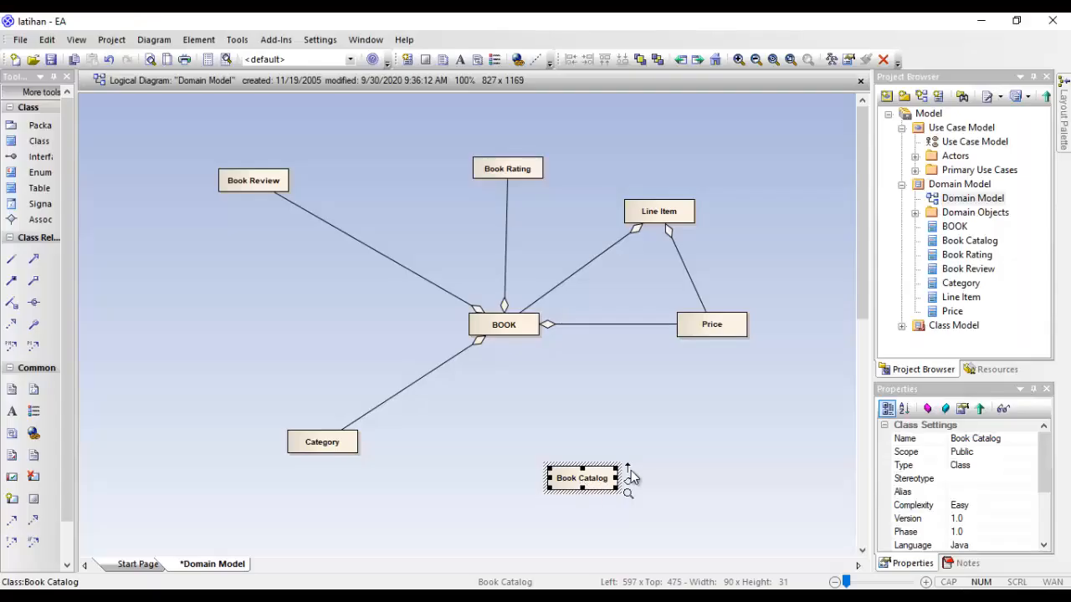
click(512, 328)
drag(548, 323, 586, 484)
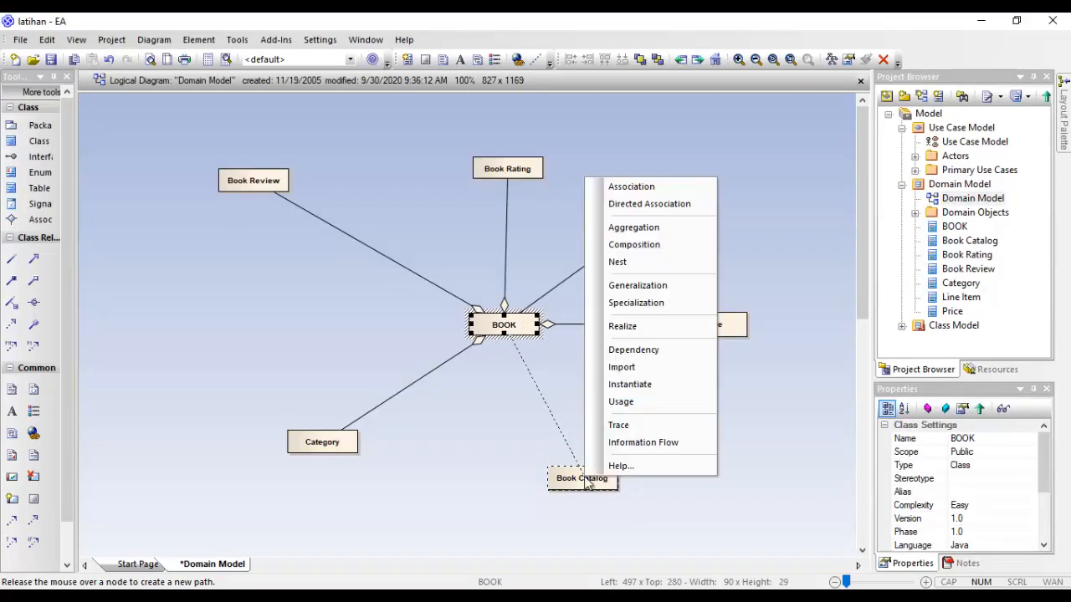
click(633, 227)
Following the PDF figure, add a class named Master Book Catalog below Price and shorten it to fit its two-line name.
key(alt+Tab)
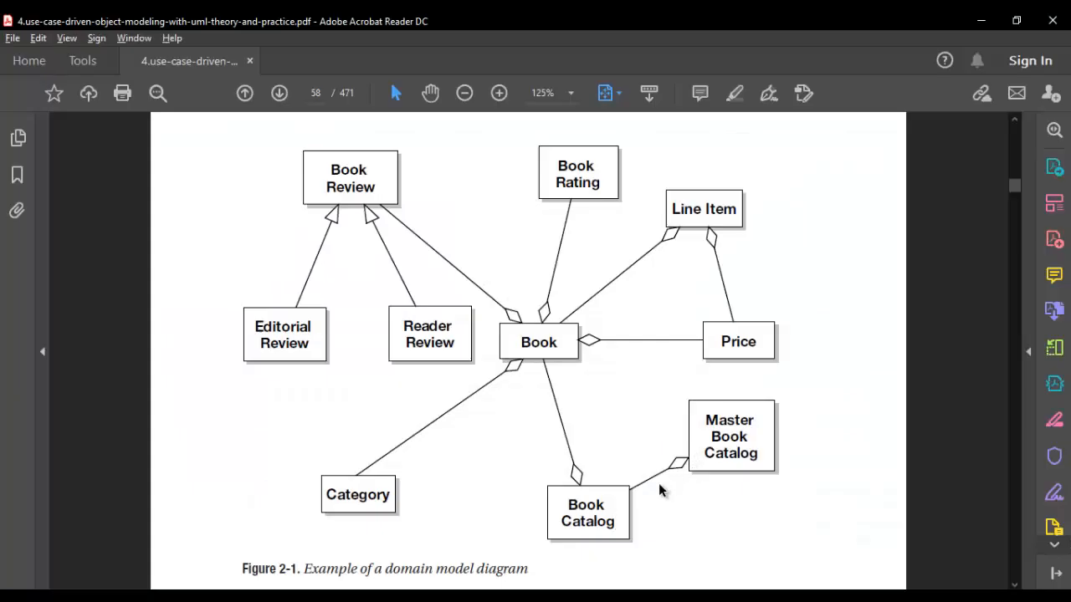
drag(563, 507, 616, 531)
click(816, 411)
key(alt+Tab)
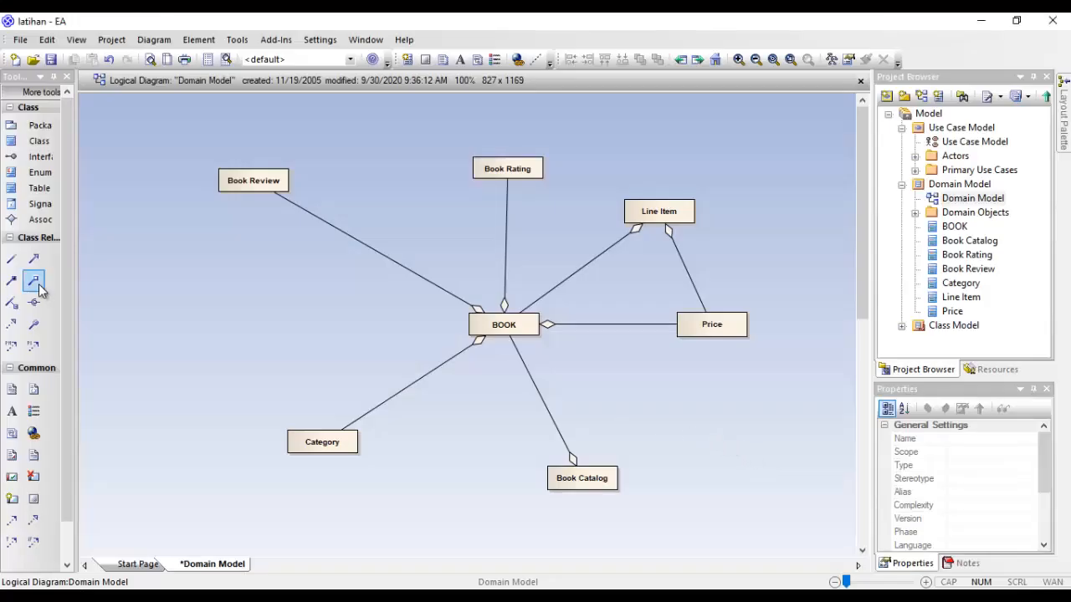
click(39, 141)
click(701, 410)
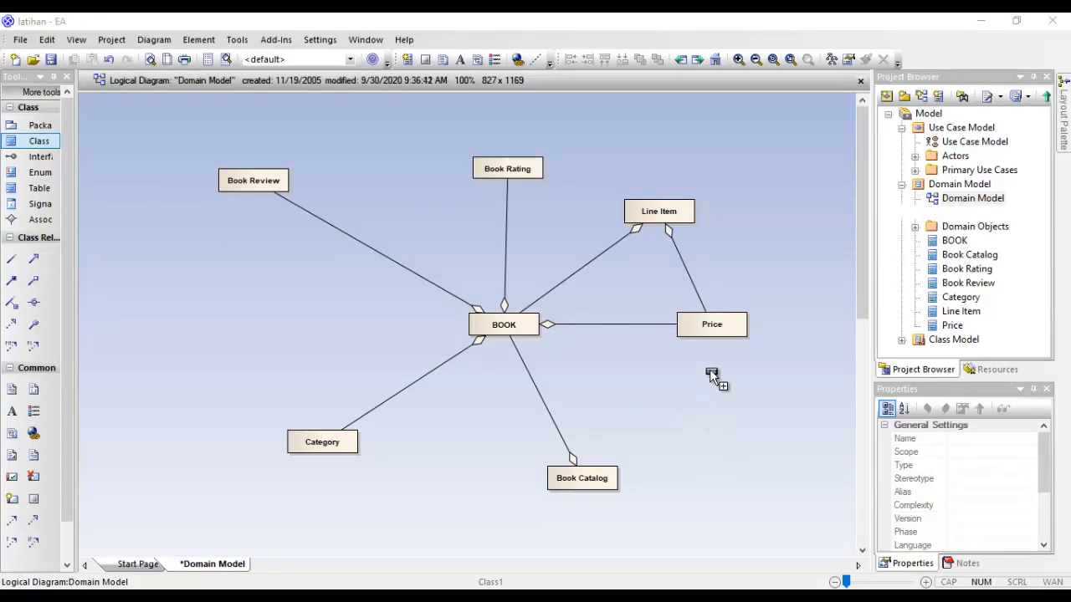
text(Ma)
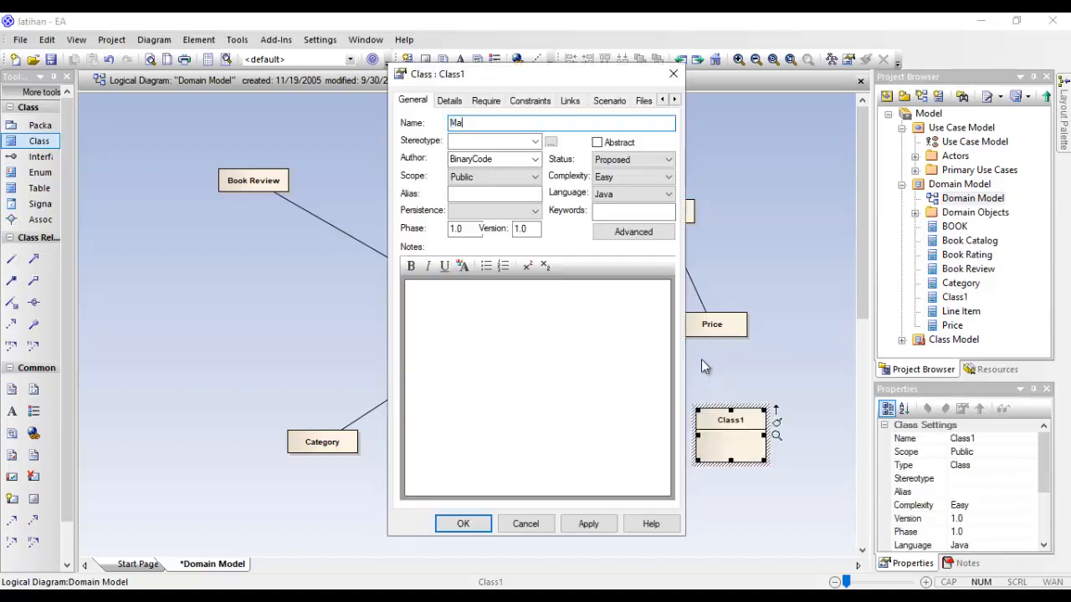
text(ster Book Catalog)
key(Return)
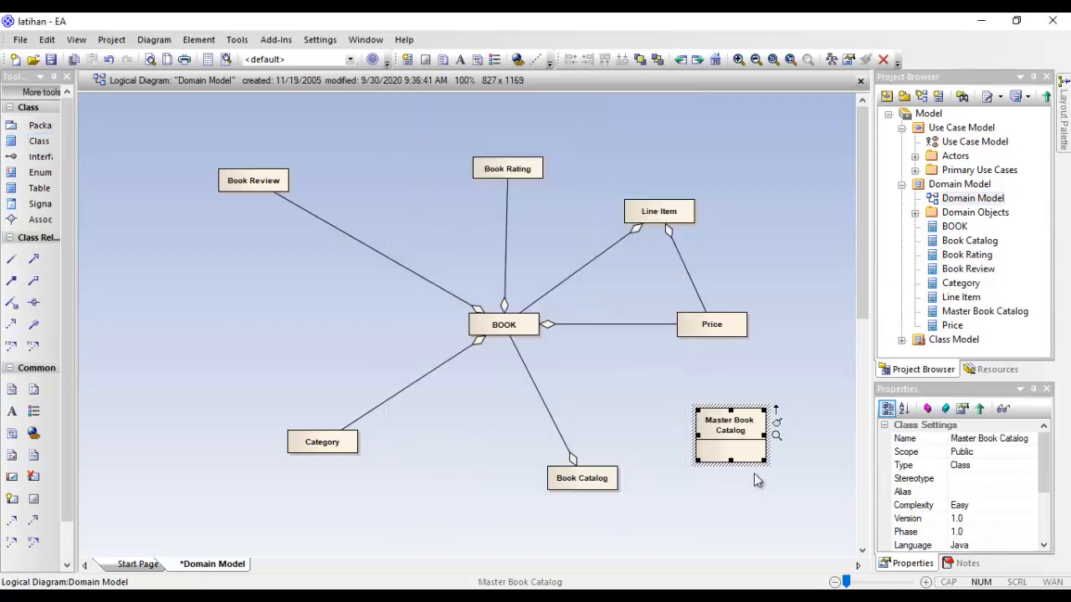
drag(732, 459, 733, 446)
Connect Book Catalog to Master Book Catalog with an Aggregation whose diamond sits at Master Book Catalog.
click(584, 484)
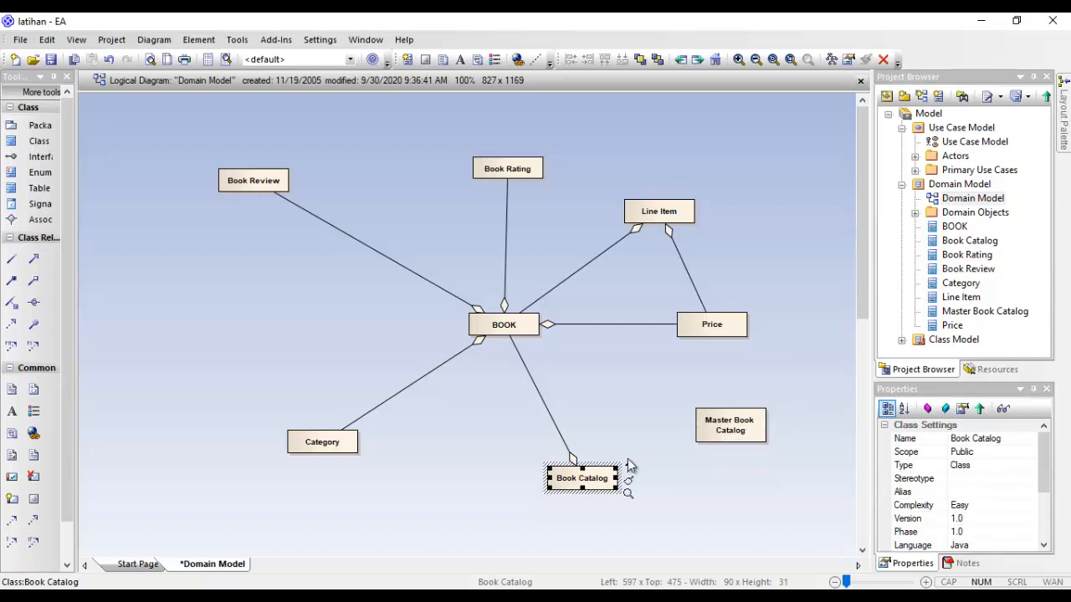
drag(629, 468, 708, 431)
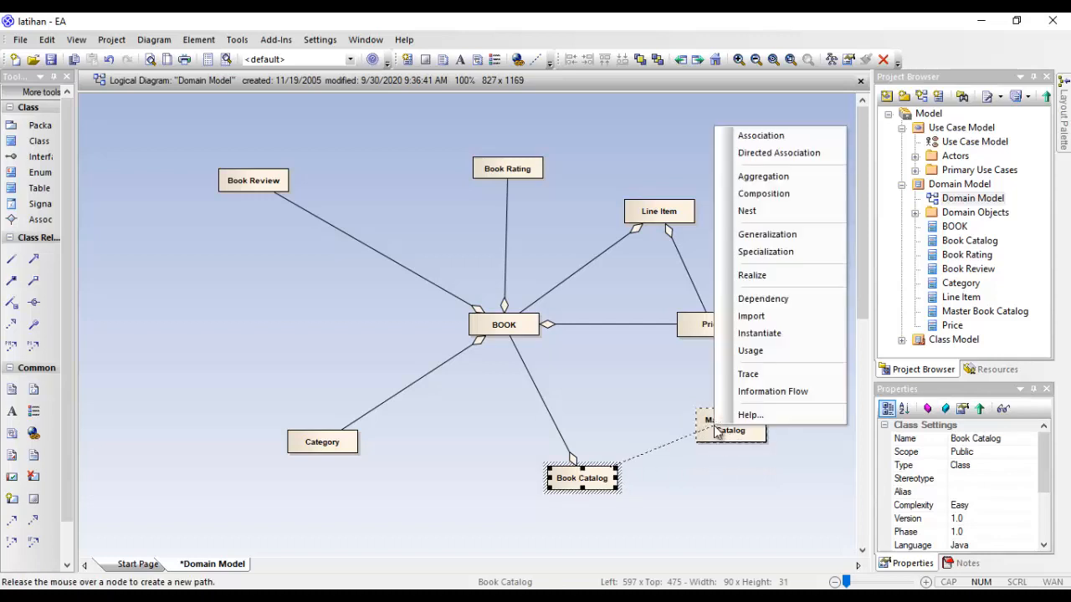
click(779, 175)
click(710, 468)
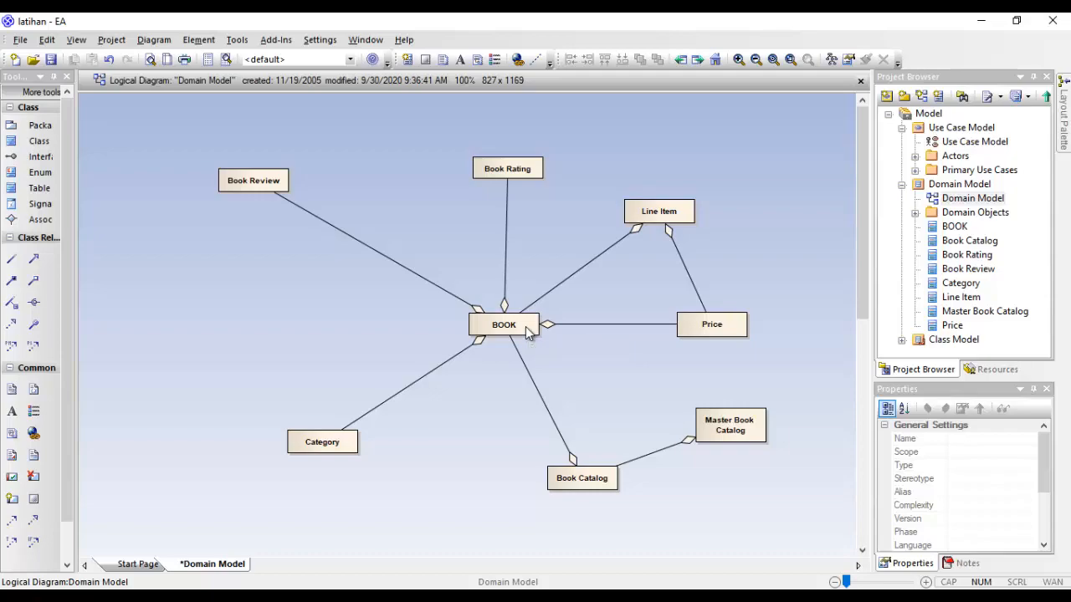
Examine in the PDF's Figure 2-1 how Editorial Review and Reader Review relate to Book Review.
key(alt+Tab)
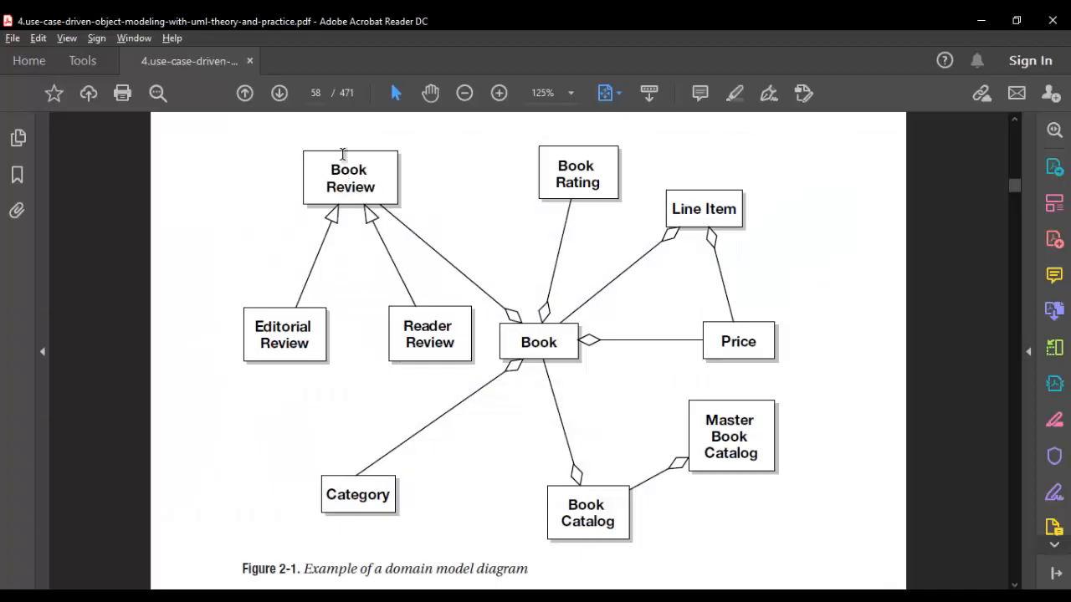
key(alt+Tab)
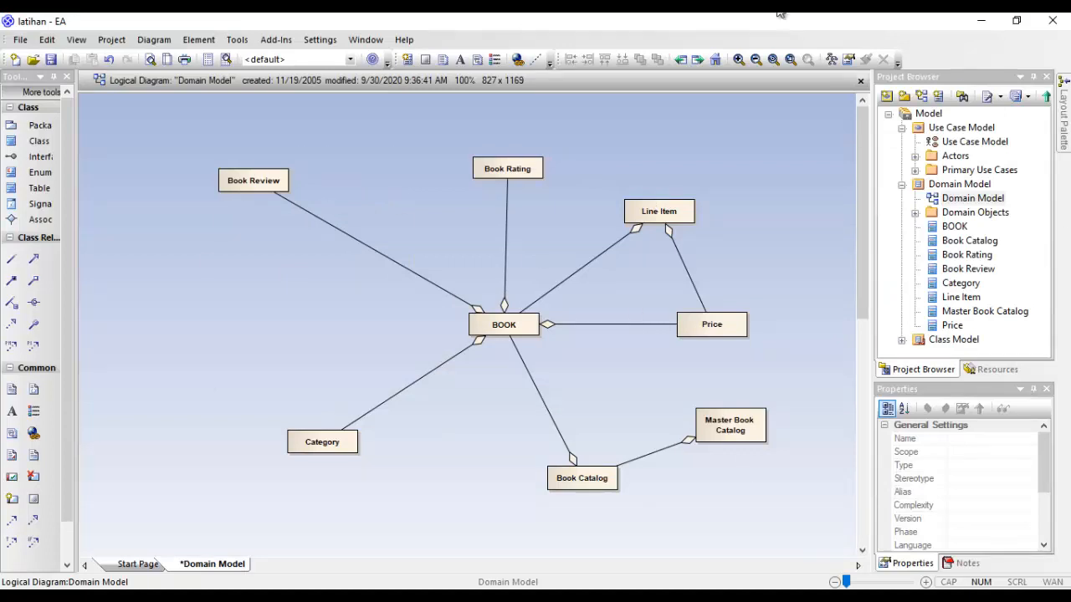
click(240, 179)
key(alt+Tab)
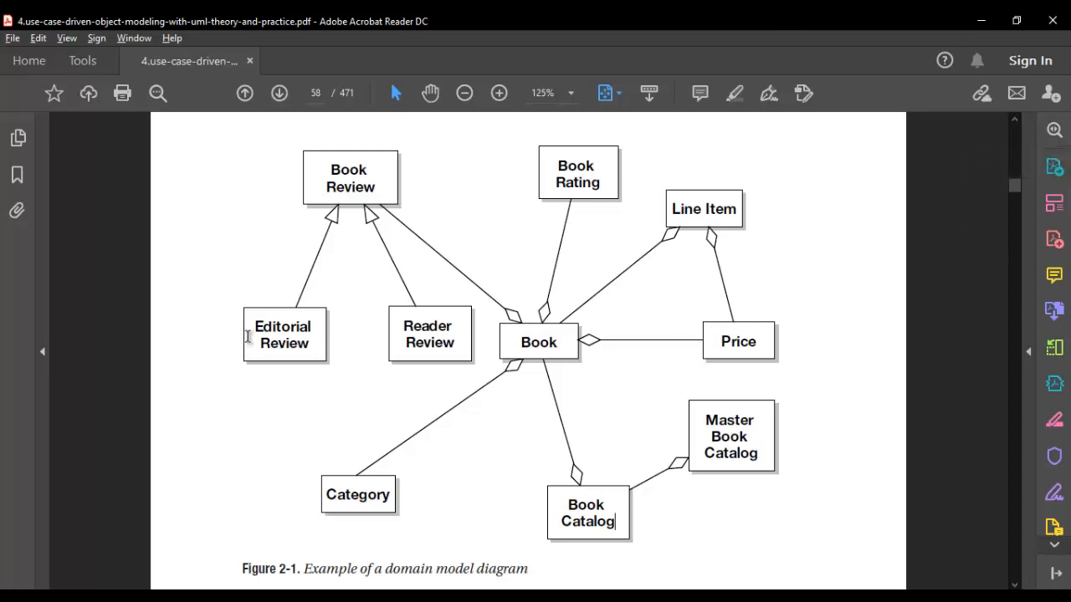
drag(255, 328, 303, 350)
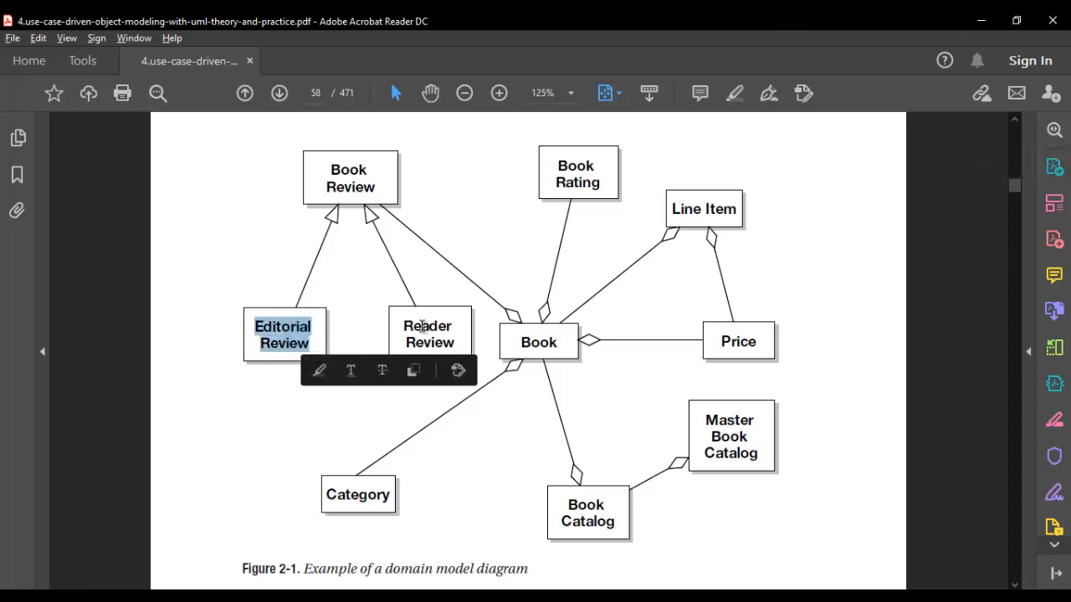
click(416, 326)
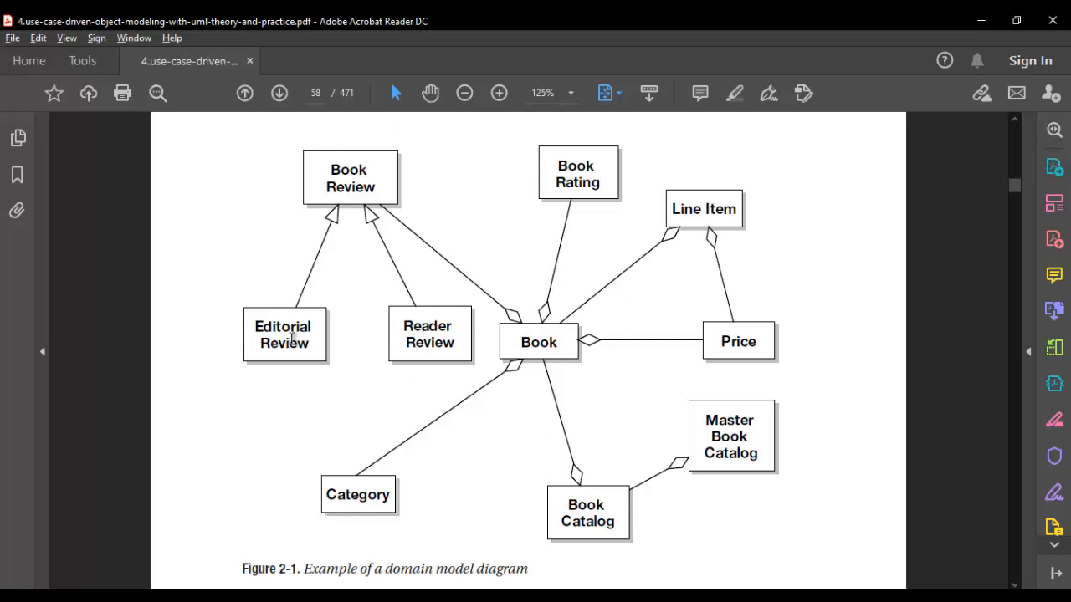
drag(255, 327, 310, 349)
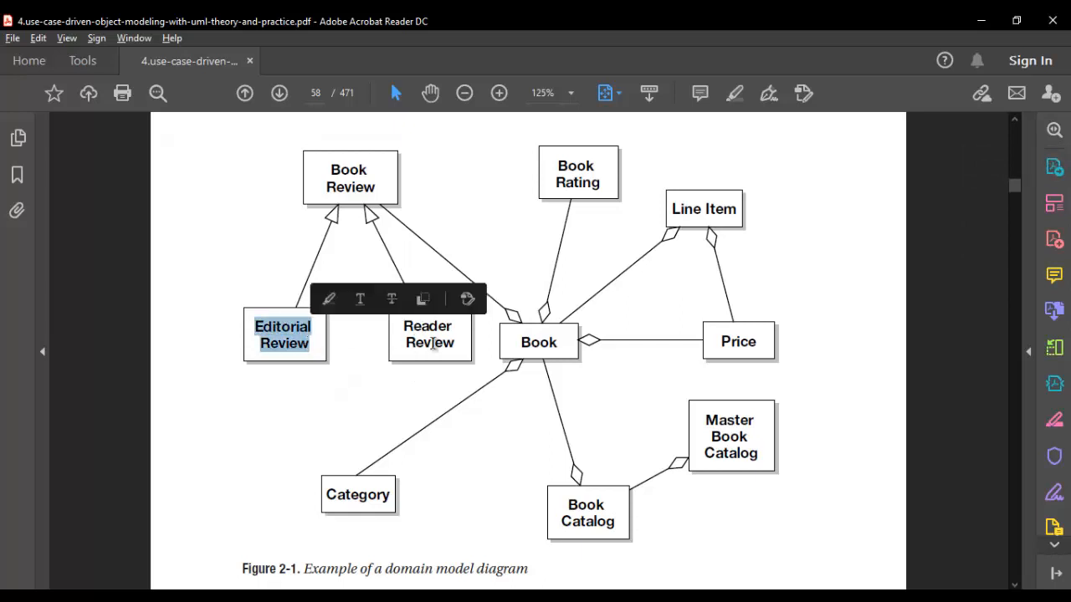
drag(403, 327, 460, 348)
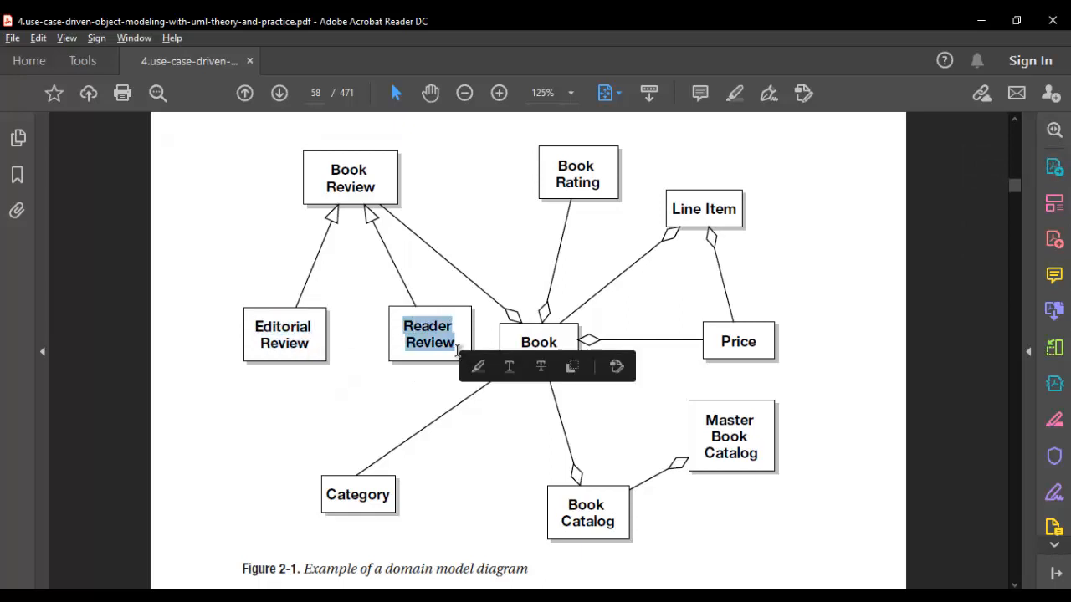
Add a class named Editorial Review below and left of Book Review, reduced to about 90 by 31.
key(alt+Tab)
click(163, 341)
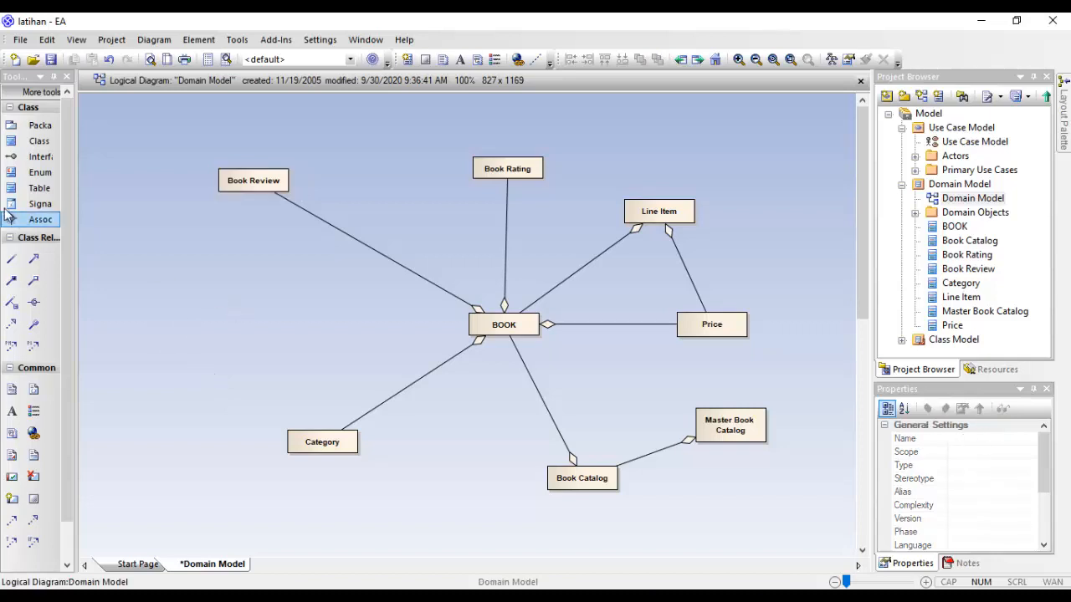
click(34, 141)
click(148, 293)
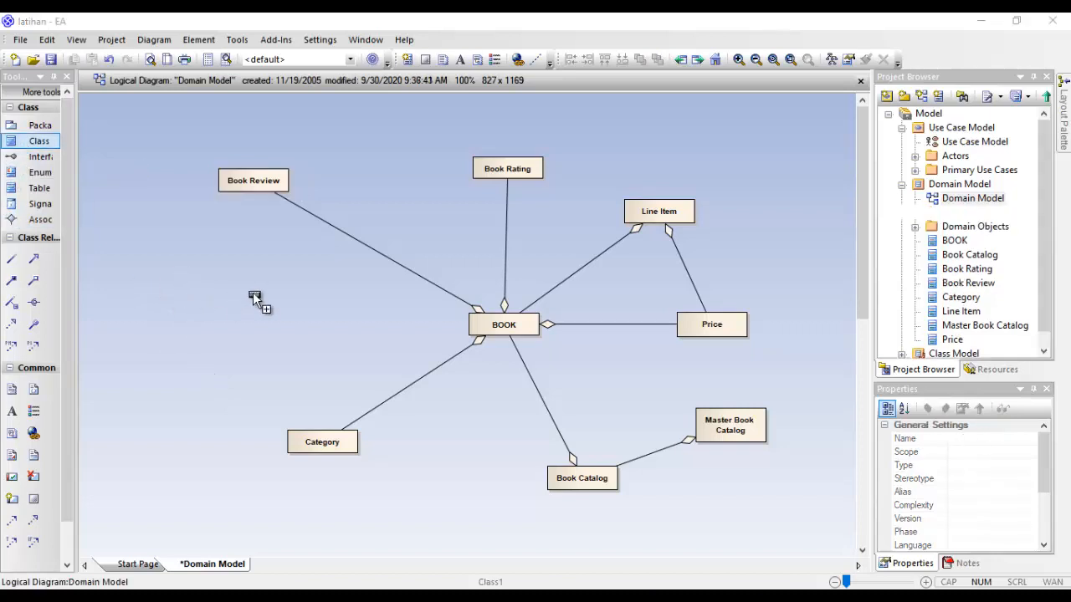
text(Editorial)
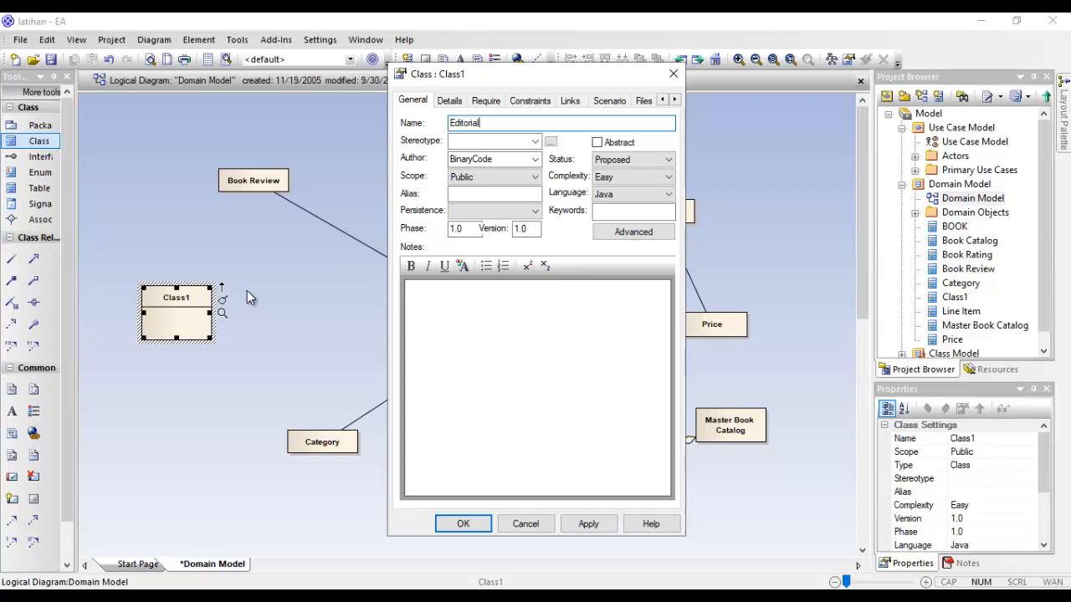
text( Review)
key(Return)
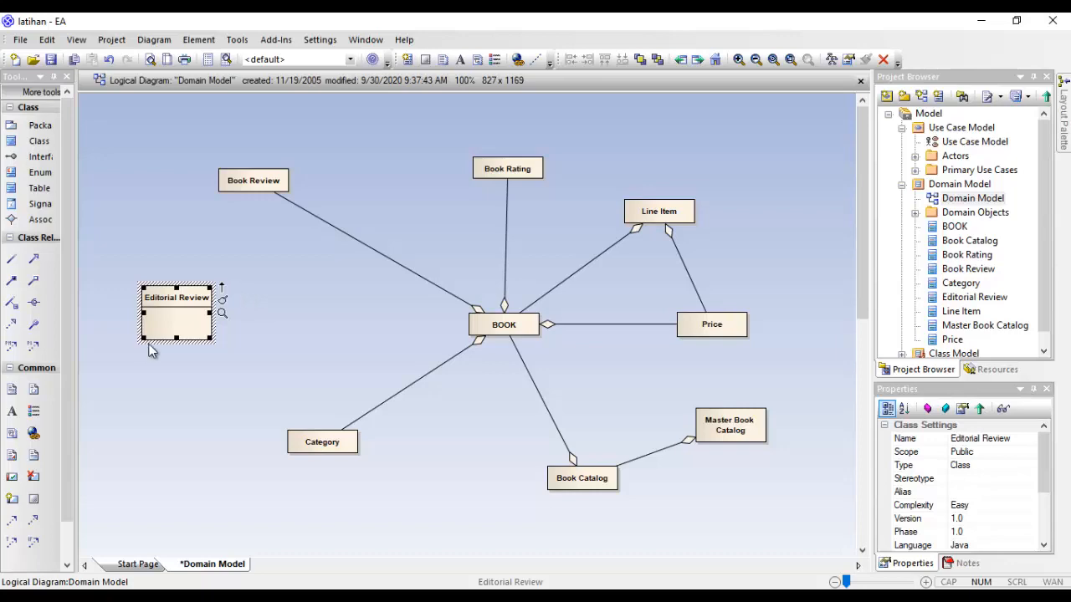
click(186, 313)
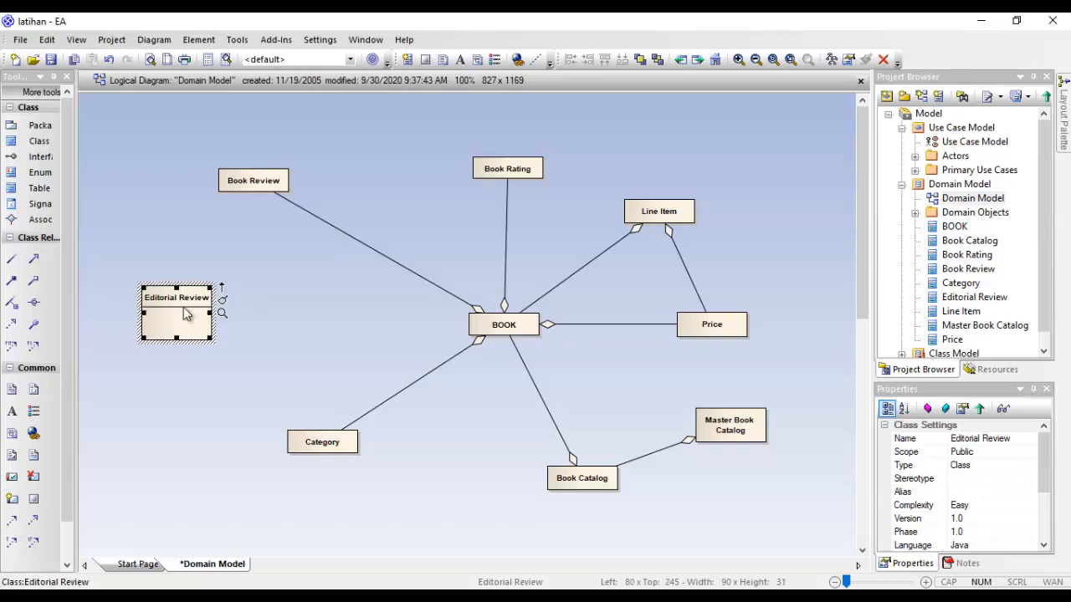
Add a class named Reader Review, reduced to about 90 by 29, and place it level with Editorial Review on its right.
key(alt+Tab)
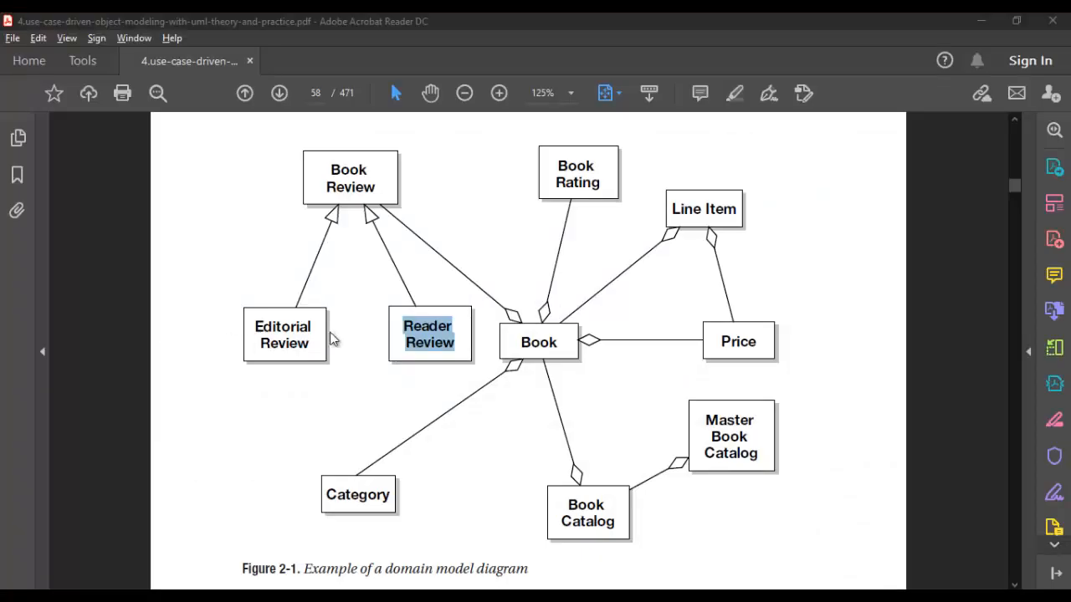
key(alt+Tab)
click(40, 141)
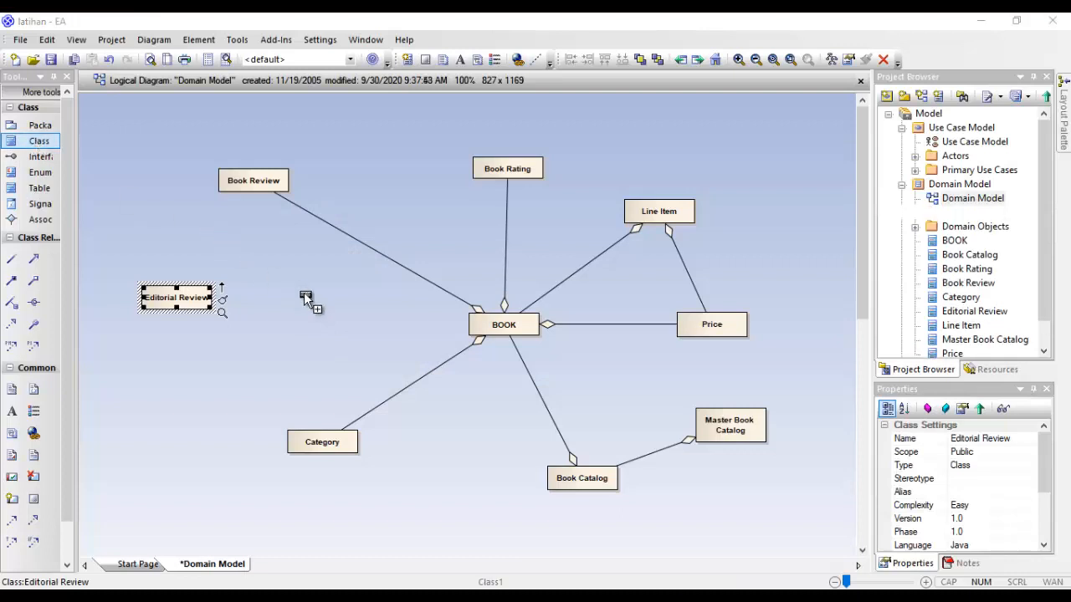
click(304, 297)
text(Rea)
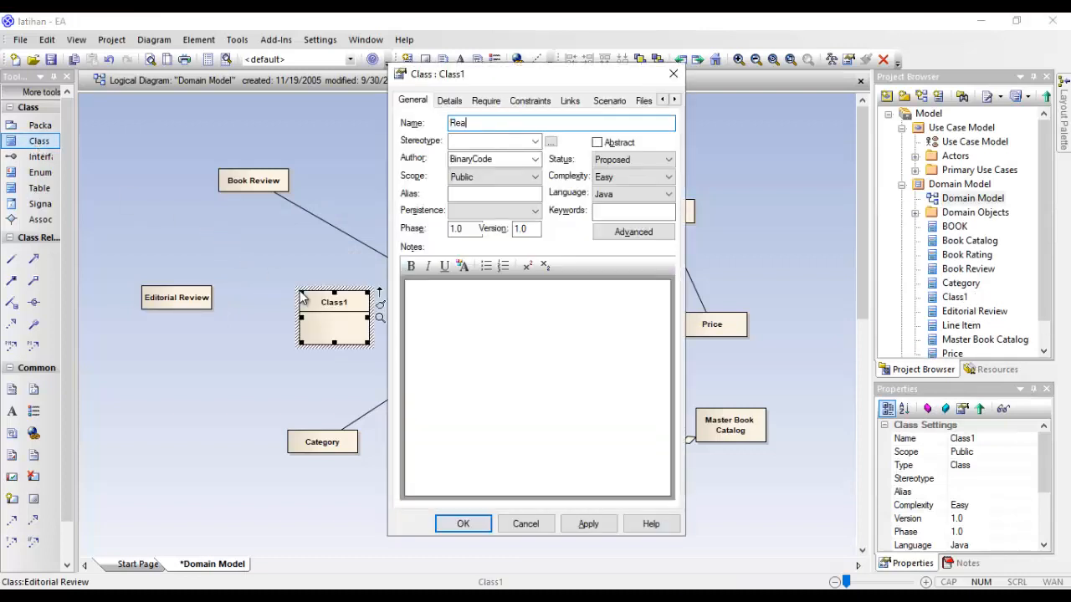
text(der Review)
key(Return)
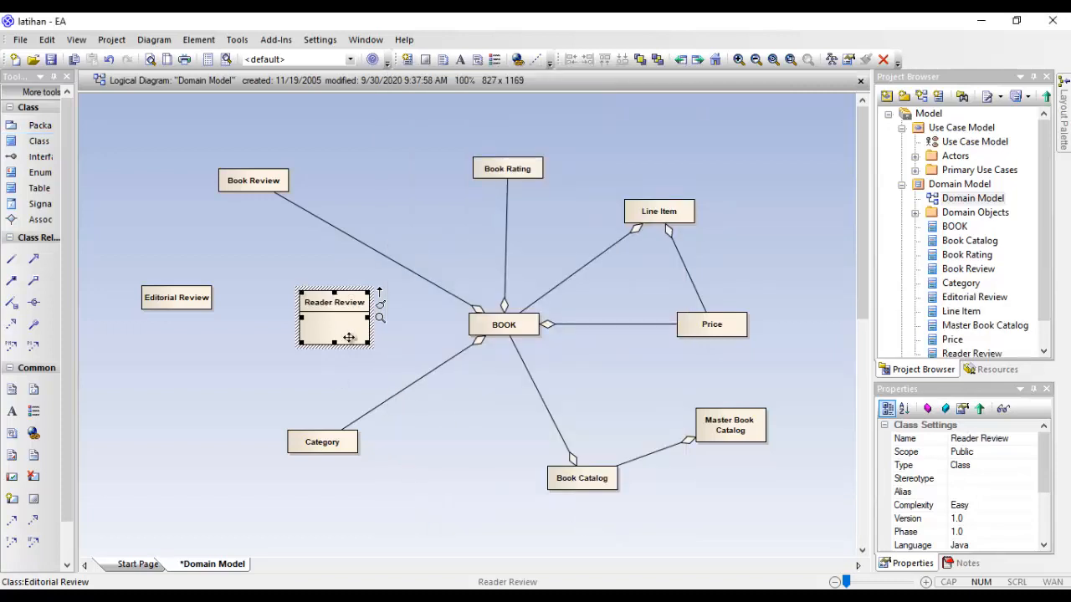
drag(334, 342, 318, 303)
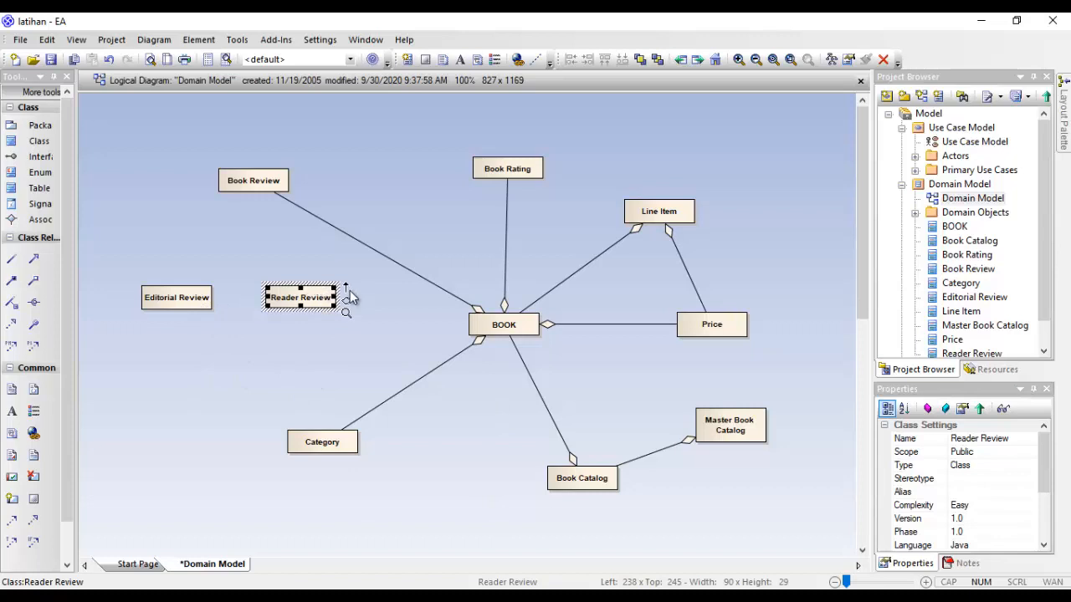
Connect Reader Review to Book Review with an Association and delete that connector from the model.
drag(347, 289, 258, 179)
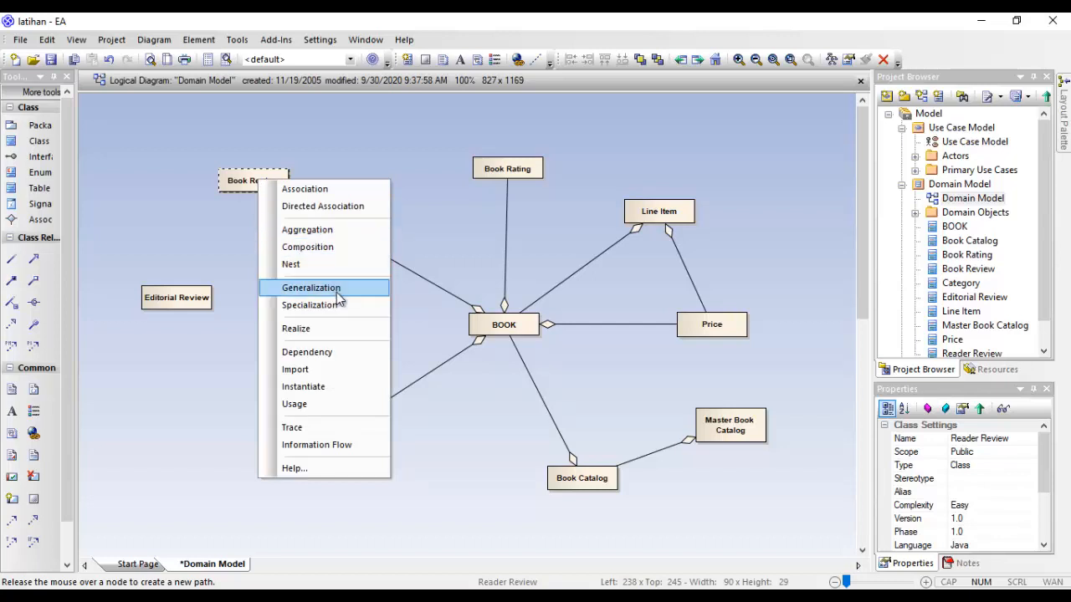
click(299, 192)
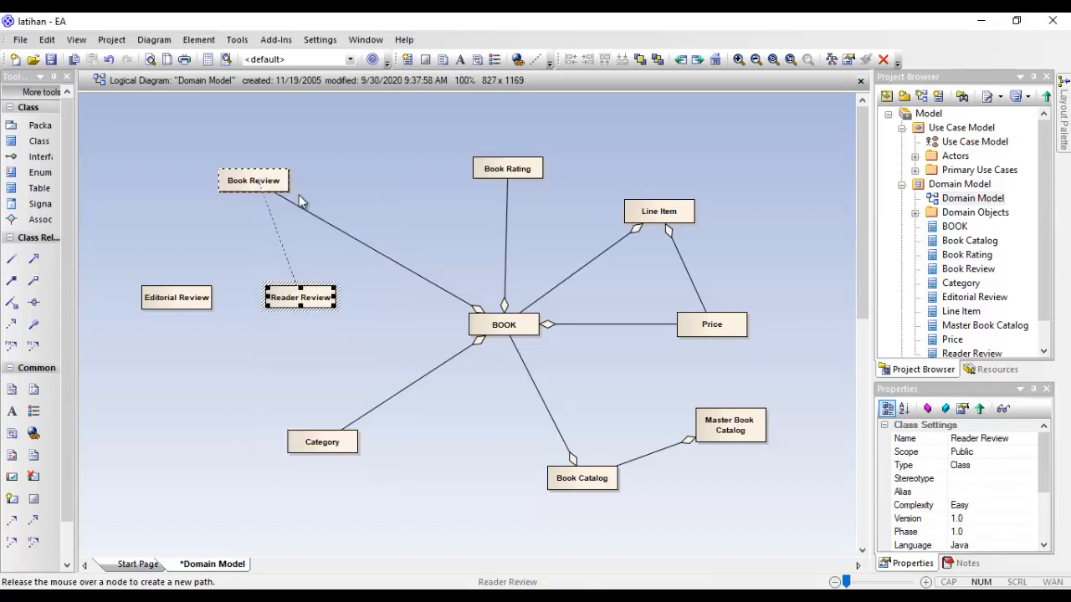
click(289, 276)
click(285, 260)
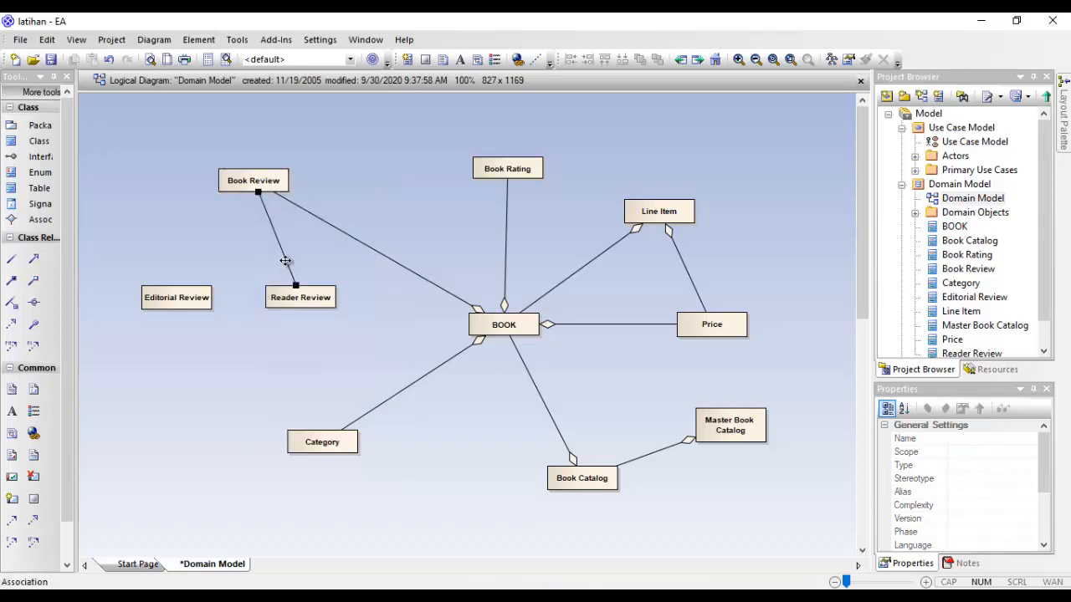
key(Delete)
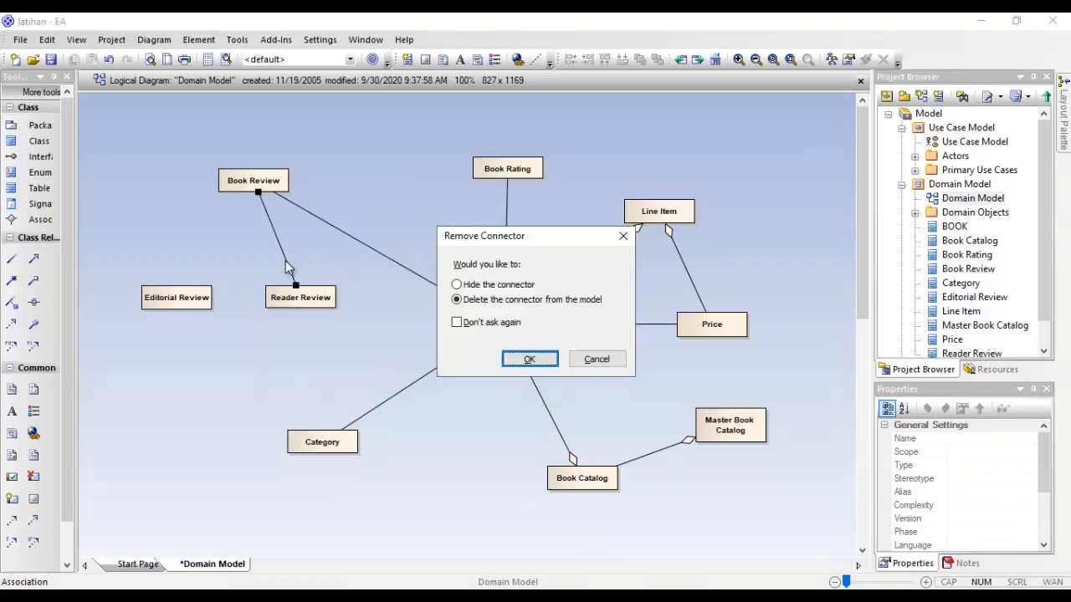
click(510, 360)
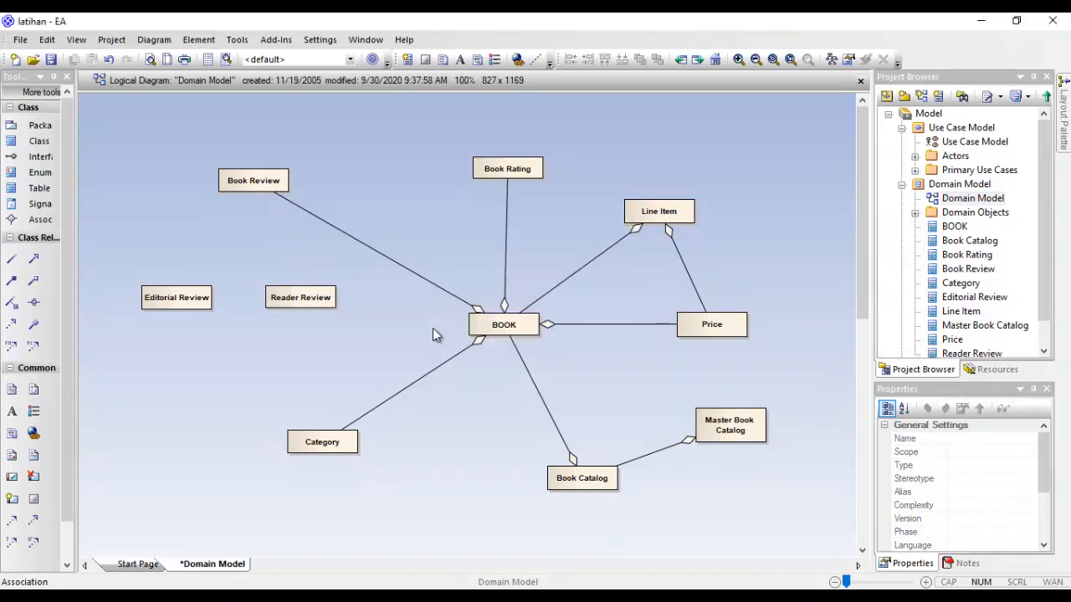
Connect Reader Review to Book Review with a Generalization whose arrowhead sits at Book Review.
click(280, 291)
drag(346, 289, 259, 192)
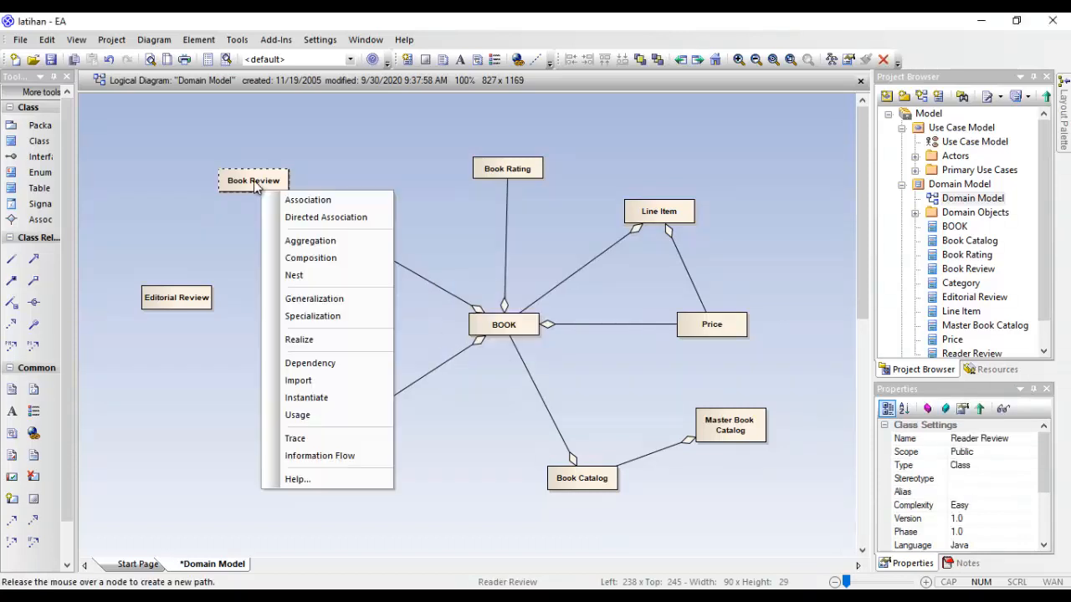
click(318, 298)
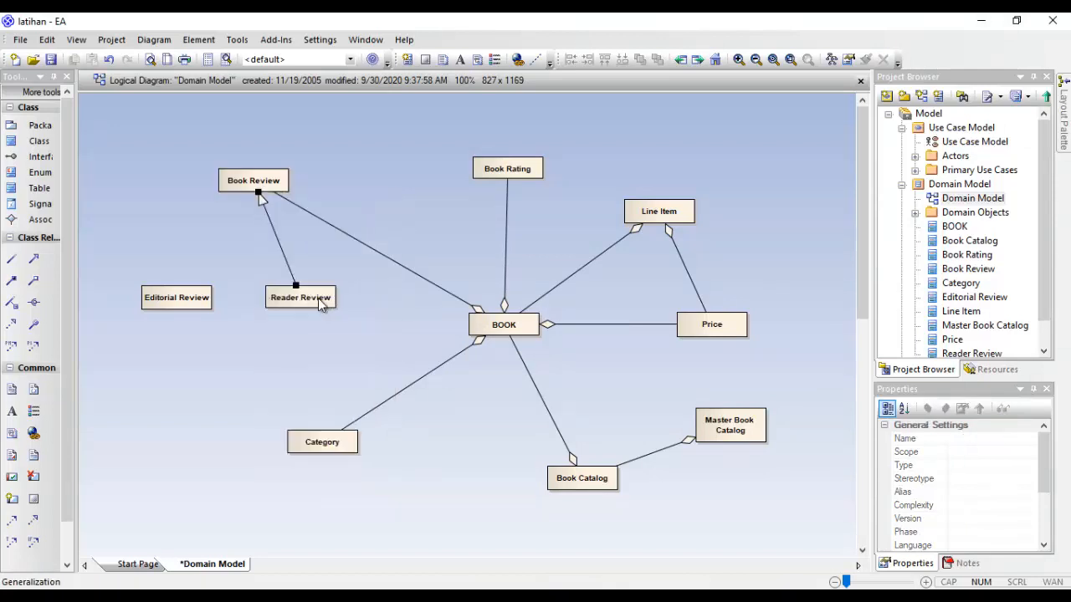
click(301, 243)
Connect Editorial Review to Book Review with a Generalization and shift its arrowhead slightly left along Book Review's lower edge.
click(178, 298)
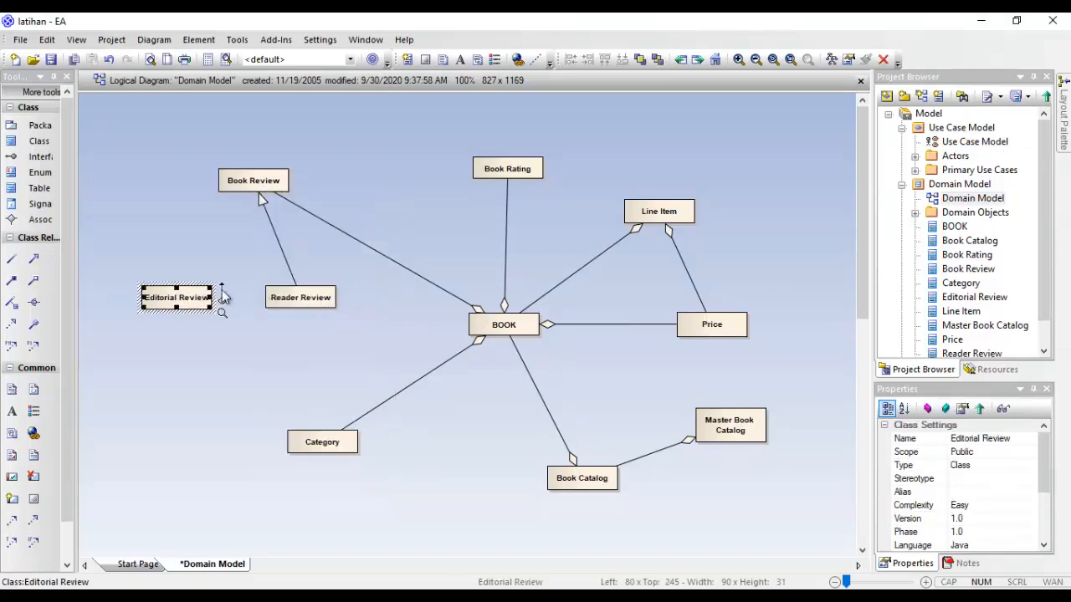
drag(223, 294, 245, 191)
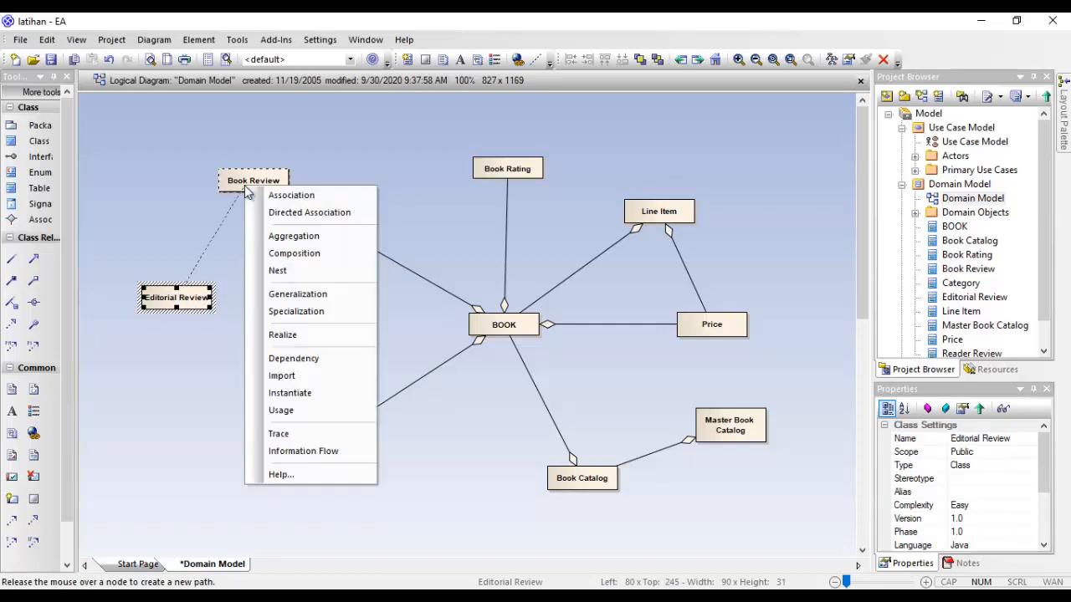
click(298, 295)
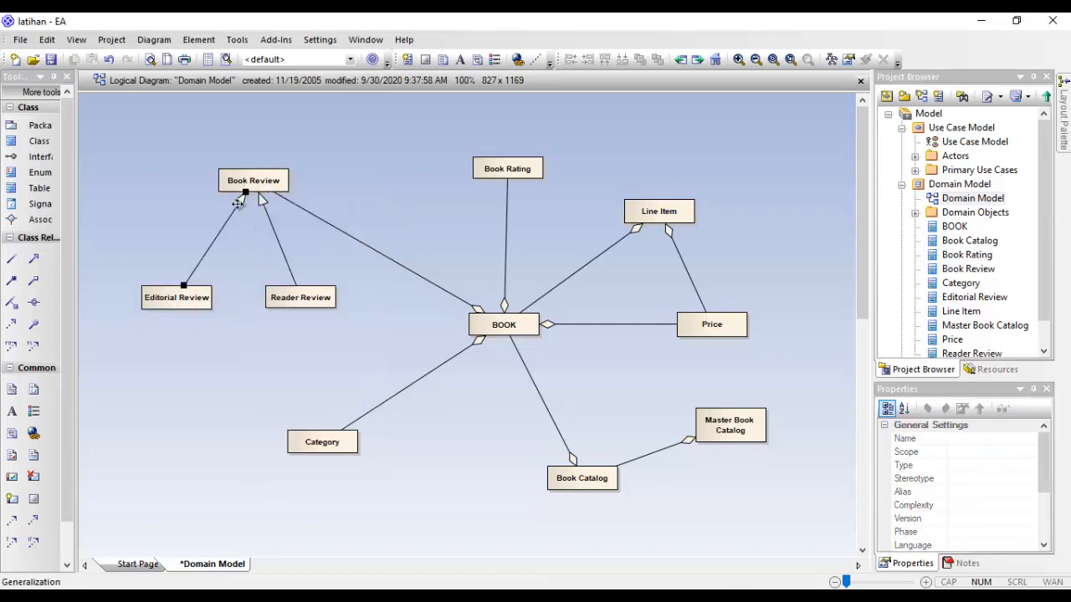
drag(241, 200, 234, 195)
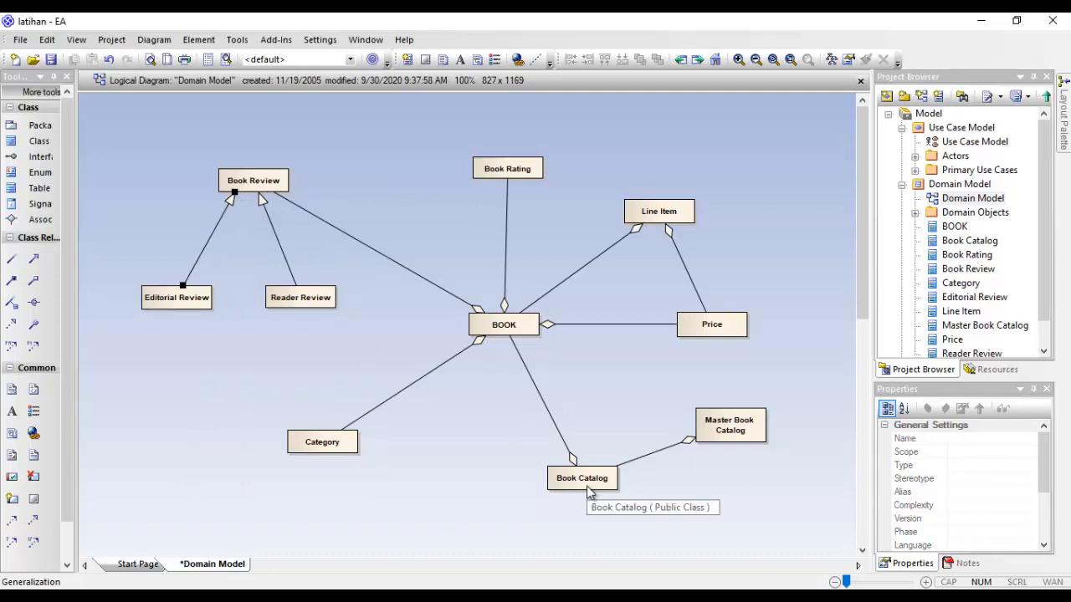
Switch to the PDF in Acrobat Reader and compare the diagram with Figure 2-1, clearing the text selection on Reader Review.
key(alt+Tab)
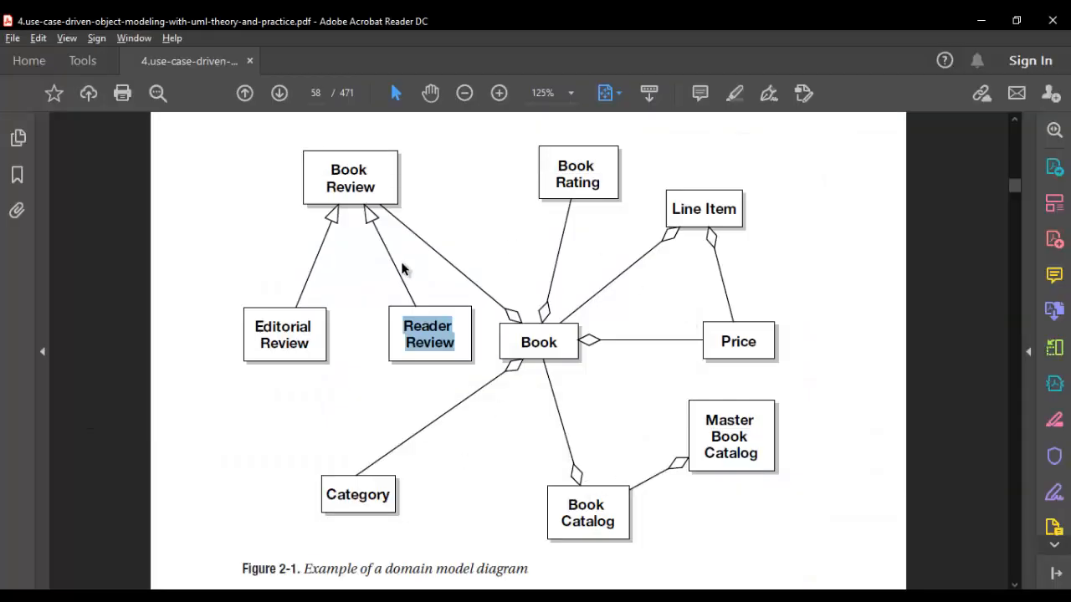
click(444, 343)
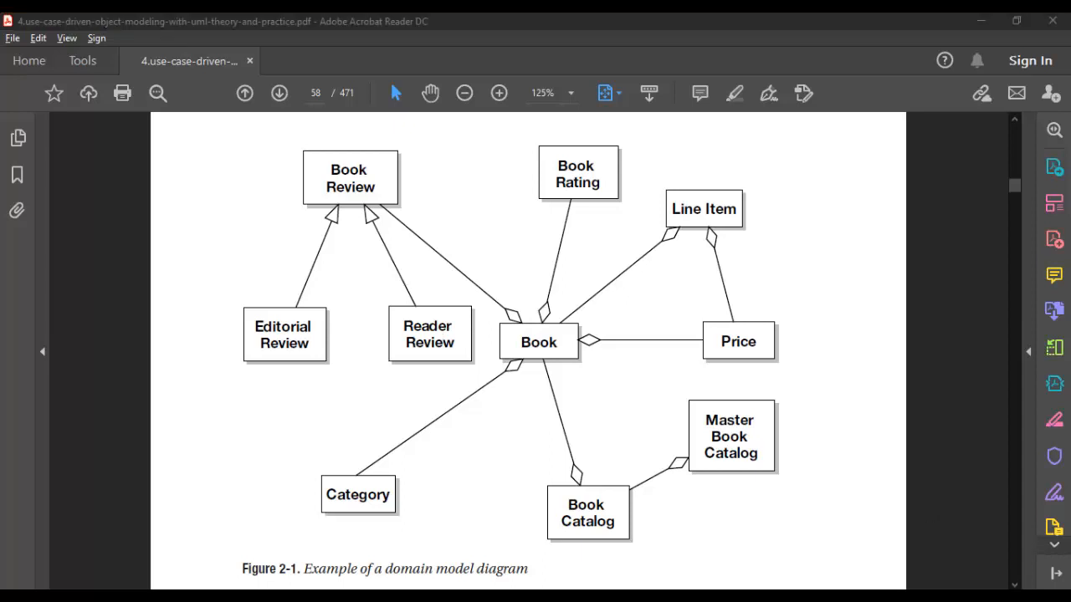
Switch to the Domain Modeling presentation in PowerPoint, view the Summary on slide 21, and return to the PDF.
key(alt+Tab)
key(alt+Tab)
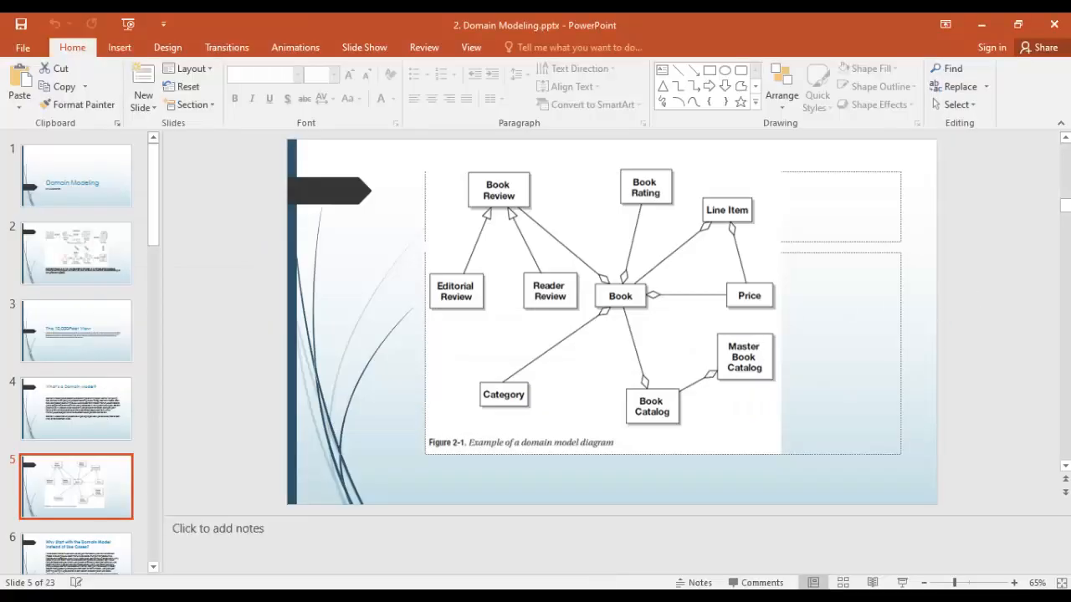
scroll(152, 434, down, 10)
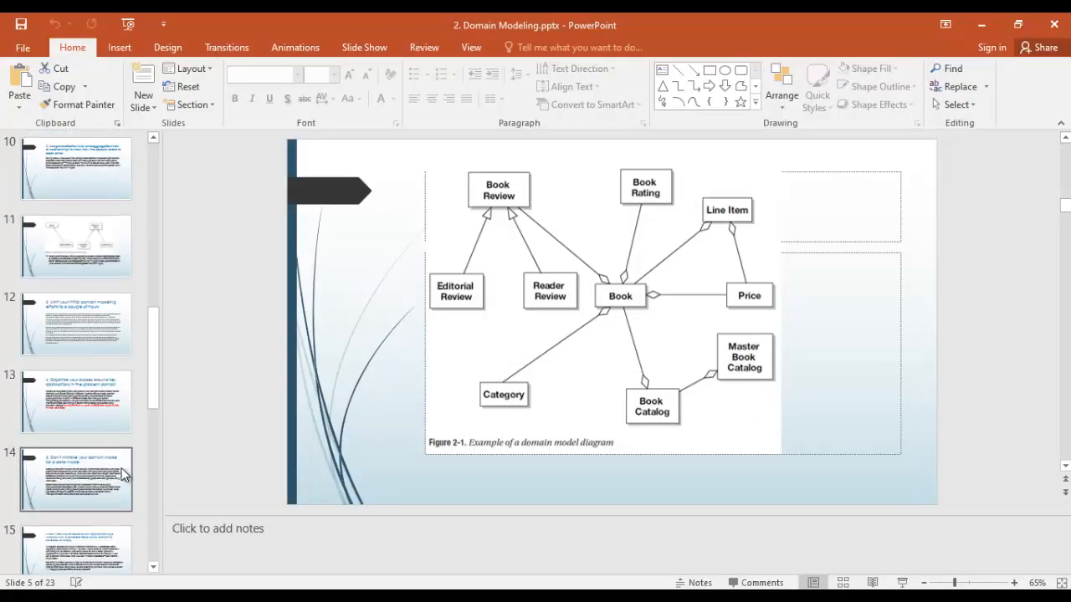
scroll(121, 470, down, 6)
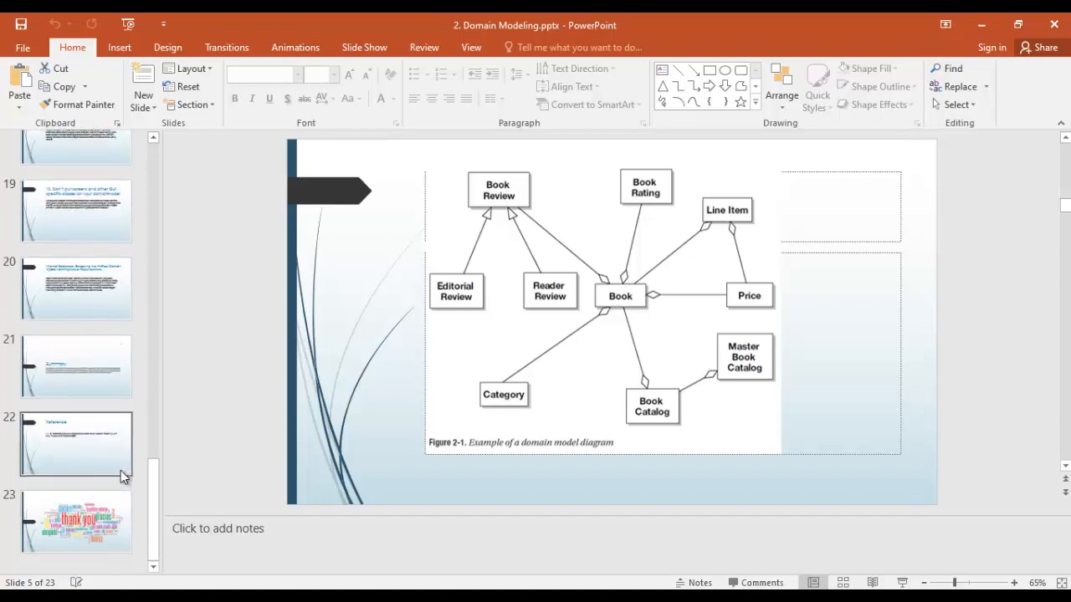
click(71, 394)
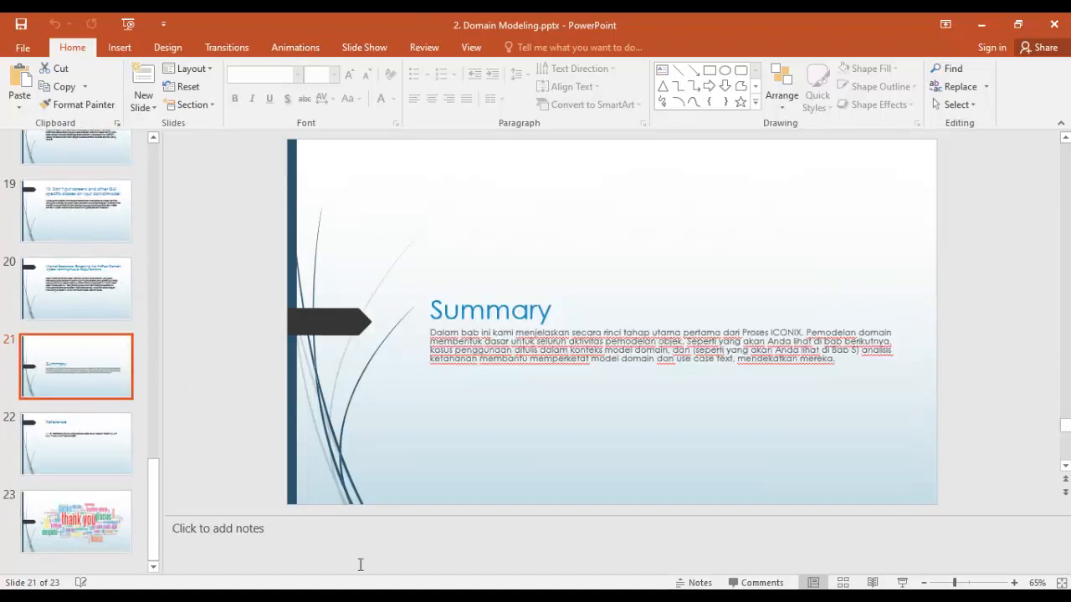
key(alt+Tab)
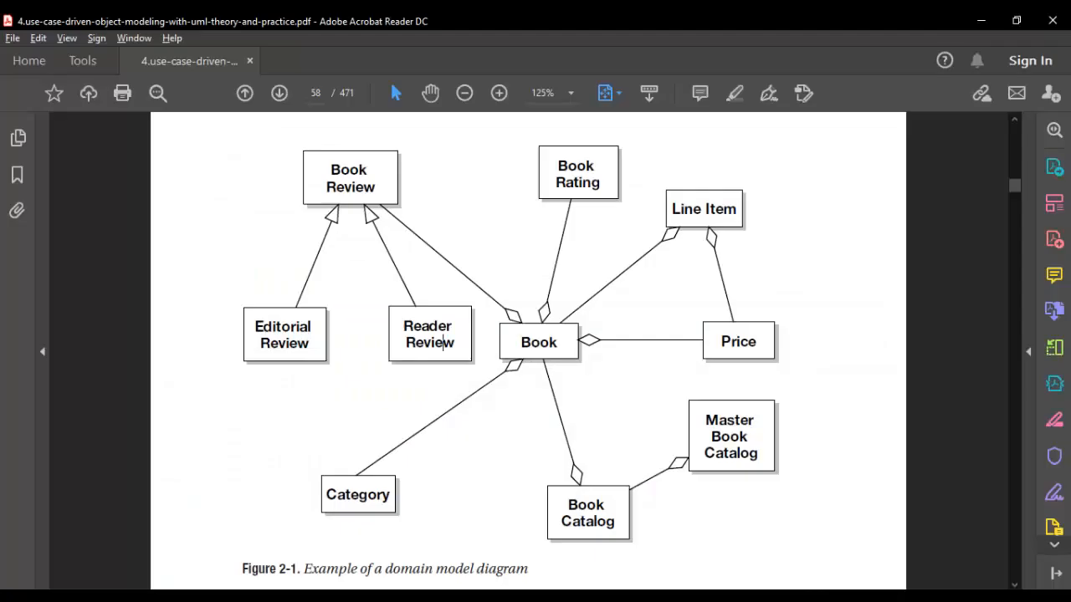